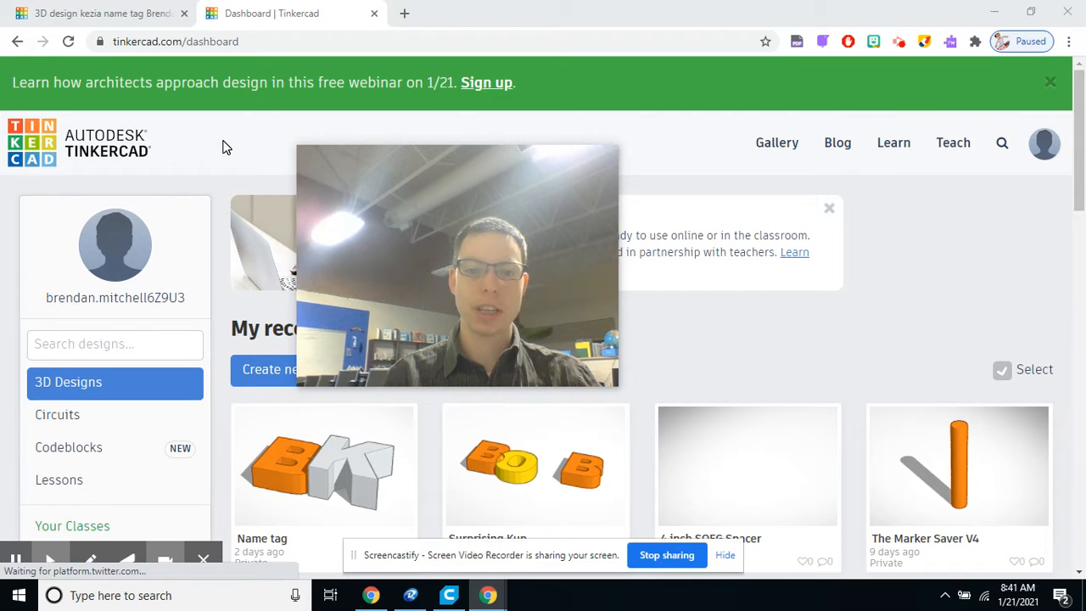
Step: Browse the recent 3D designs listed on the Tinkercad dashboard
left_click_drag(365, 201, 847, 284)
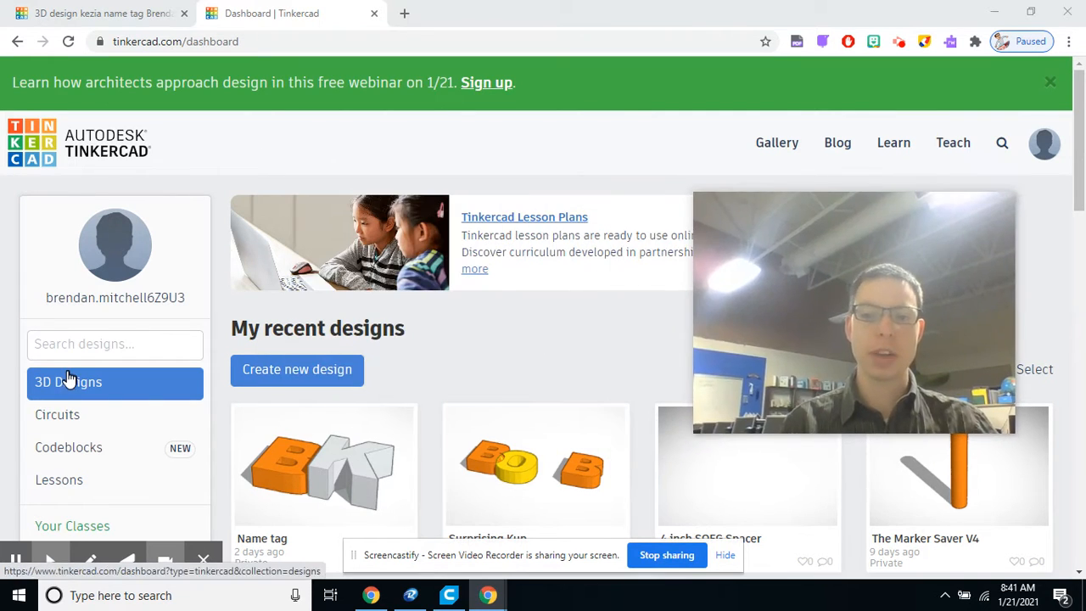
left_click(68, 381)
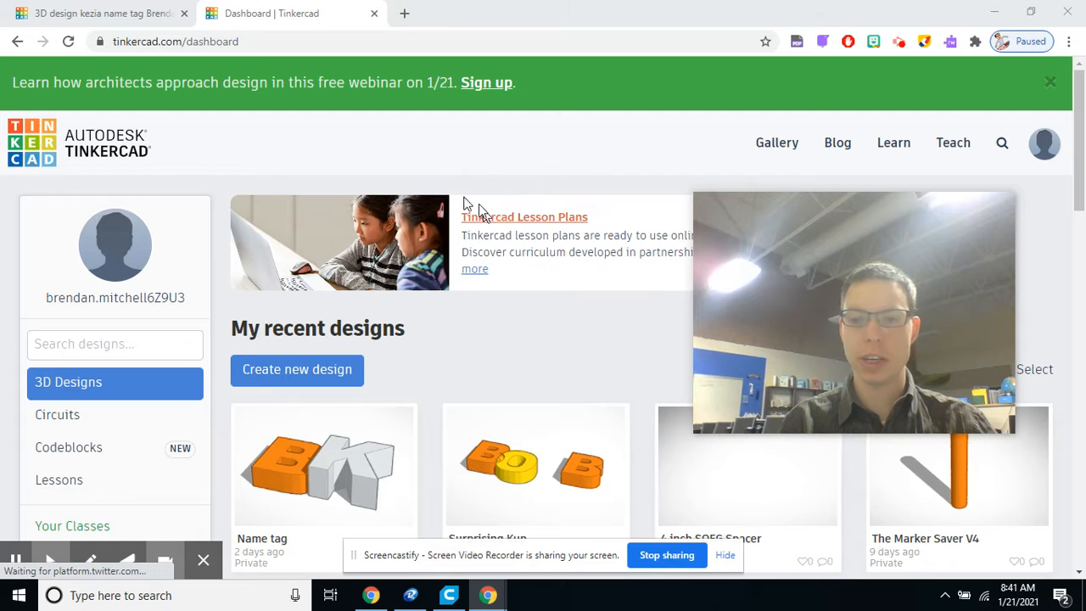
left_click(230, 40)
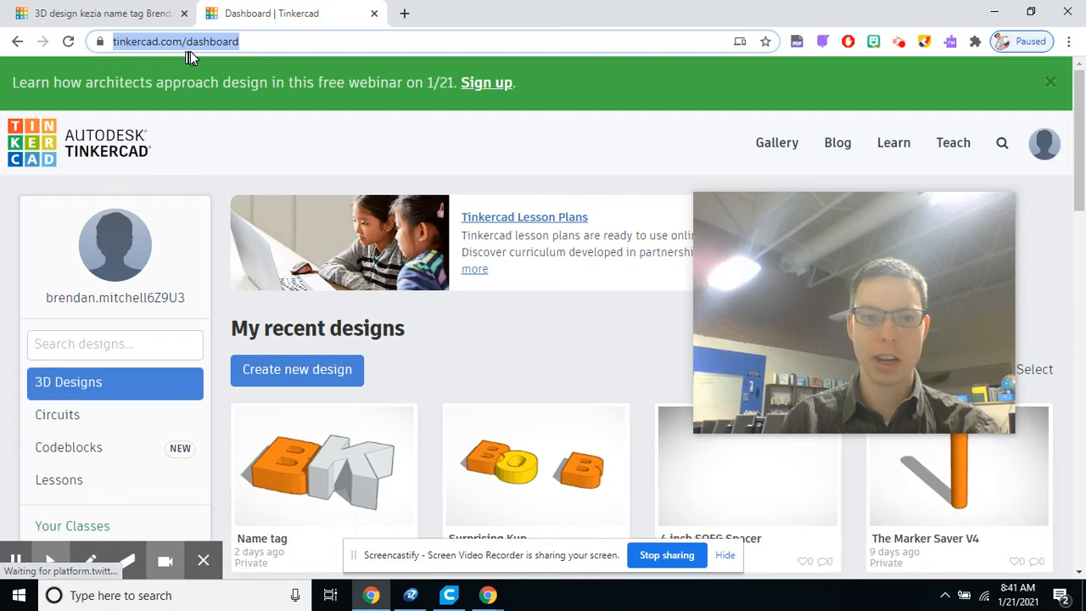
left_click(301, 41)
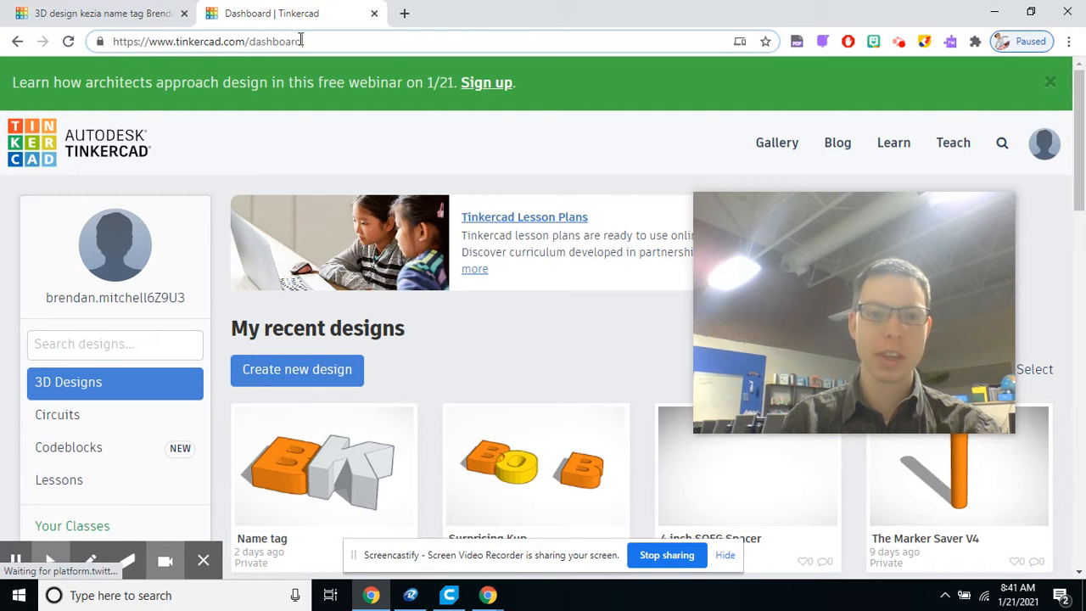
left_click(512, 131)
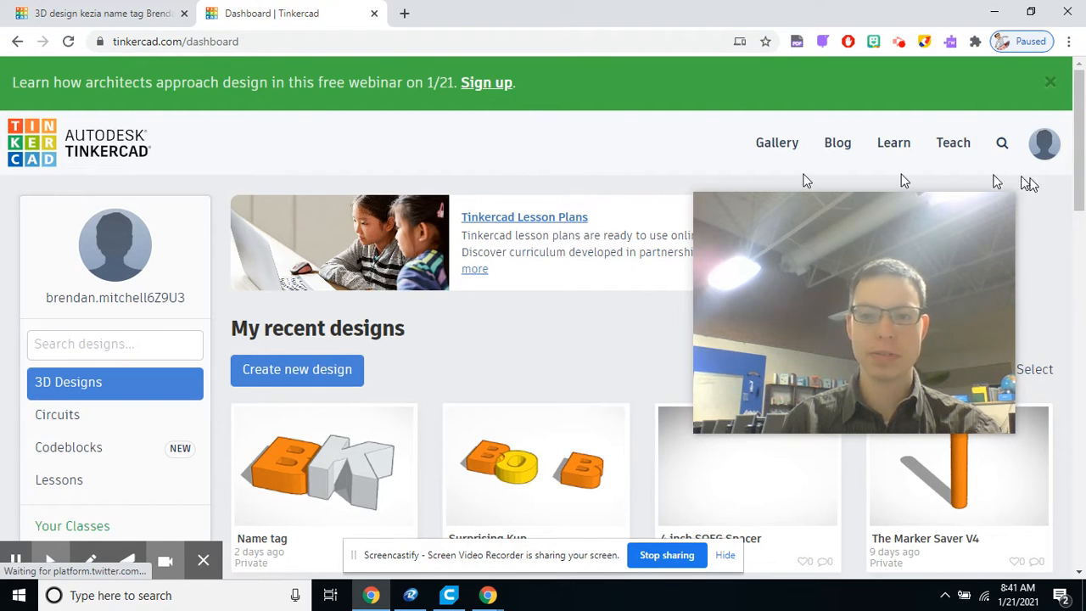
left_click_drag(844, 297, 871, 164)
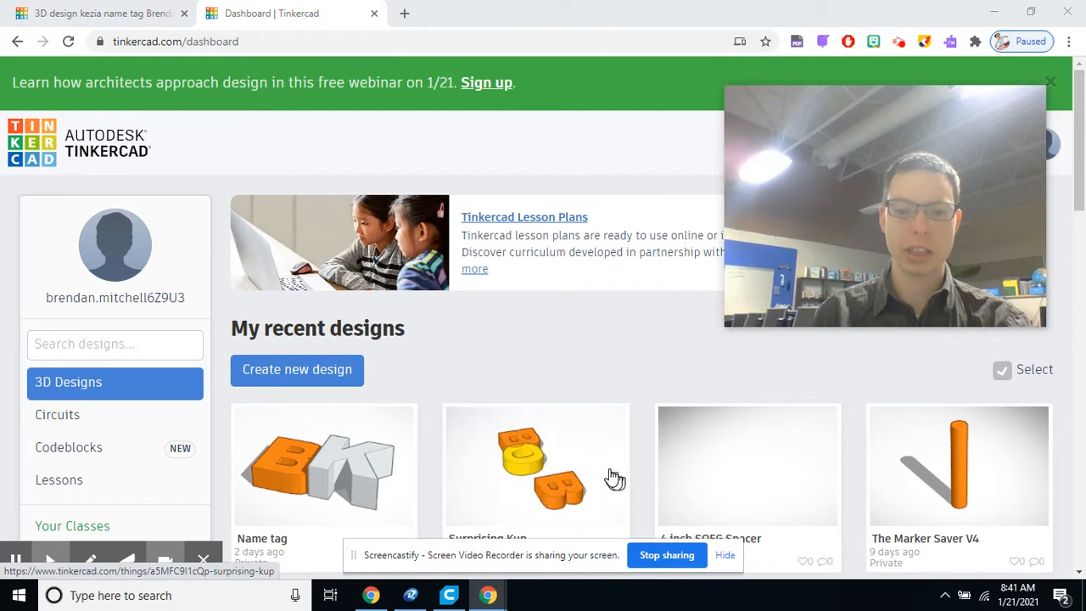
left_click_drag(828, 127, 719, 242)
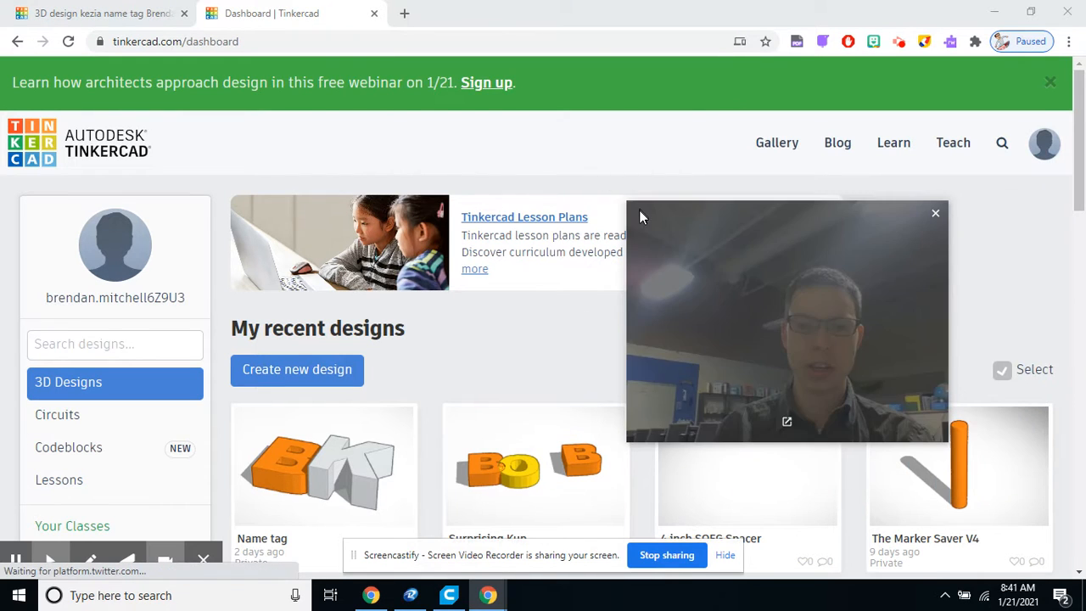
left_click_drag(630, 202, 65, 117)
scroll(695, 407, "down", 6)
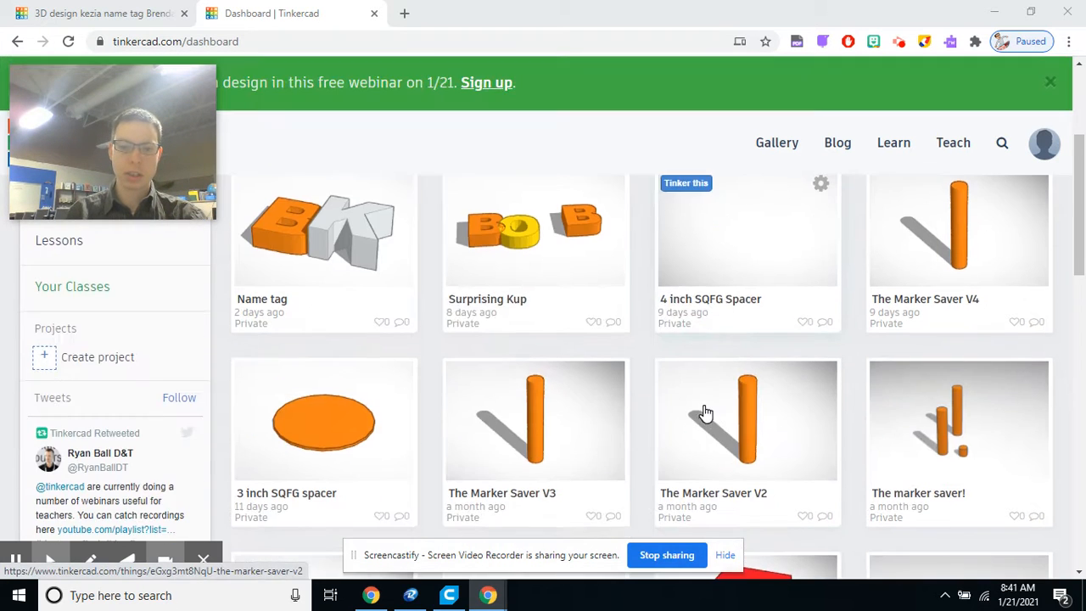
scroll(704, 412, "down", 8)
scroll(704, 412, "up", 5)
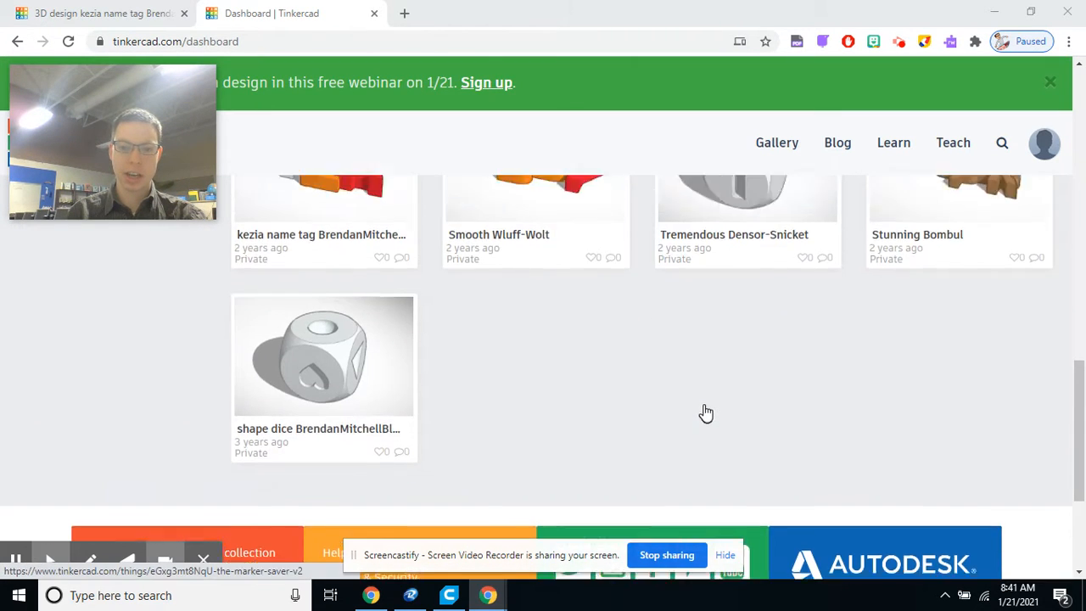
scroll(704, 411, "up", 9)
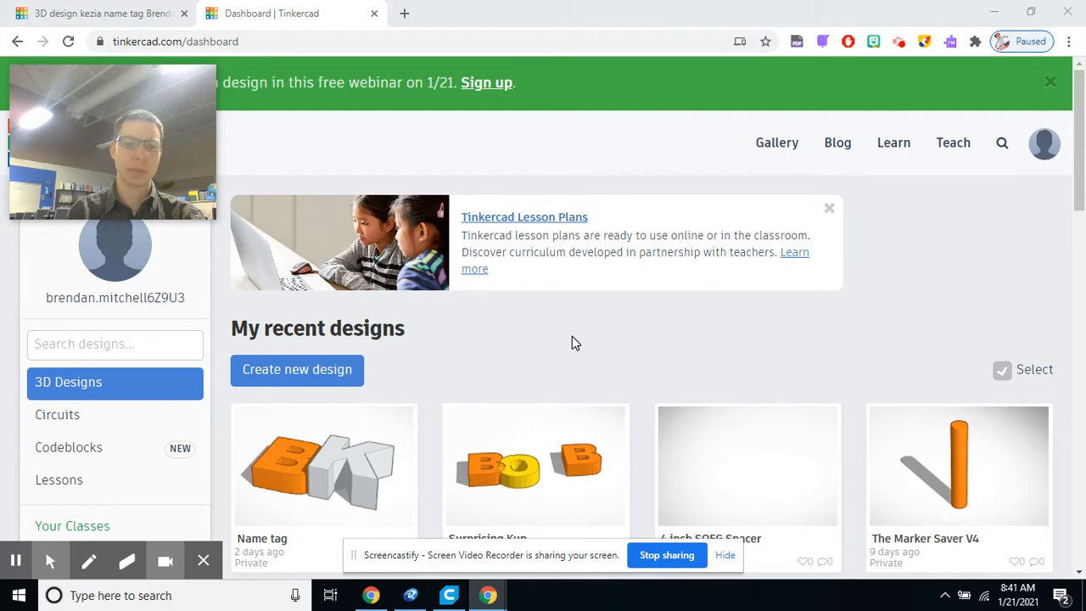
Step: Create a new 3D design and review the Snap Grid options in the editor
left_click(265, 381)
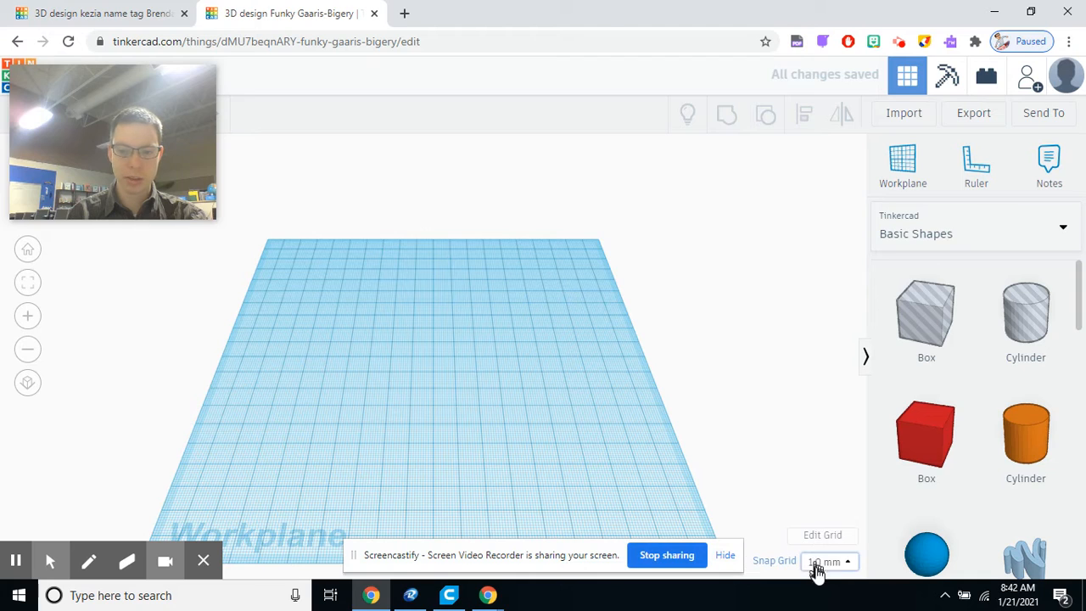
left_click(844, 564)
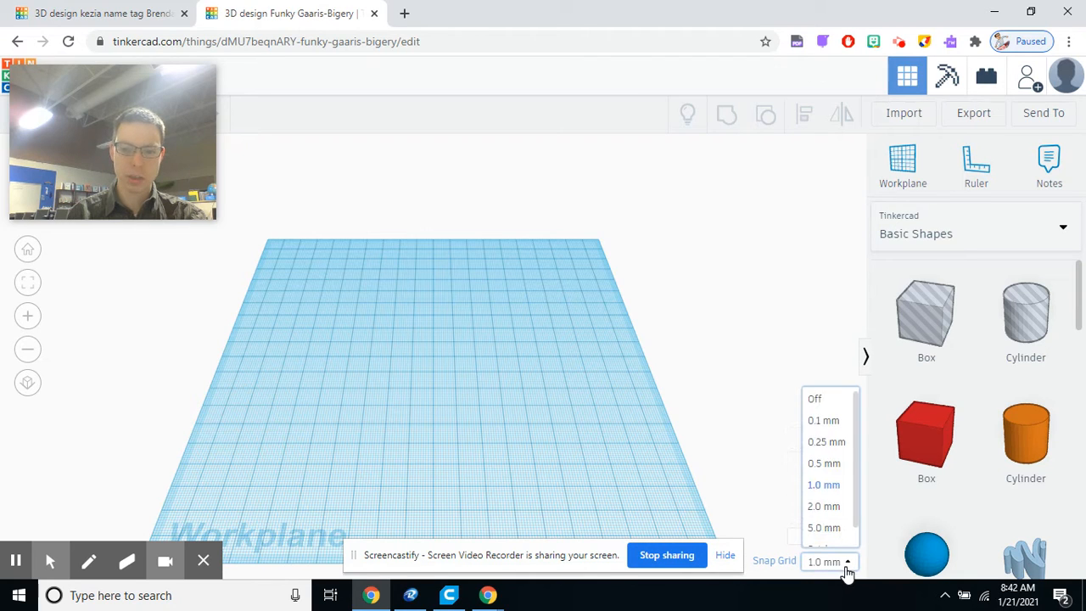
left_click(833, 562)
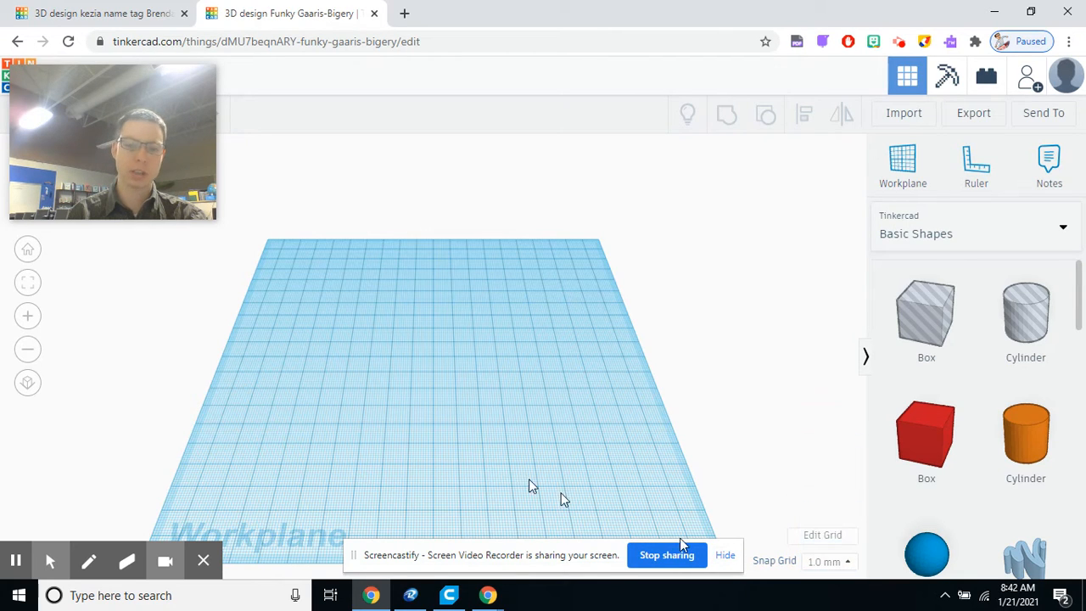
scroll(462, 431, "up", 3)
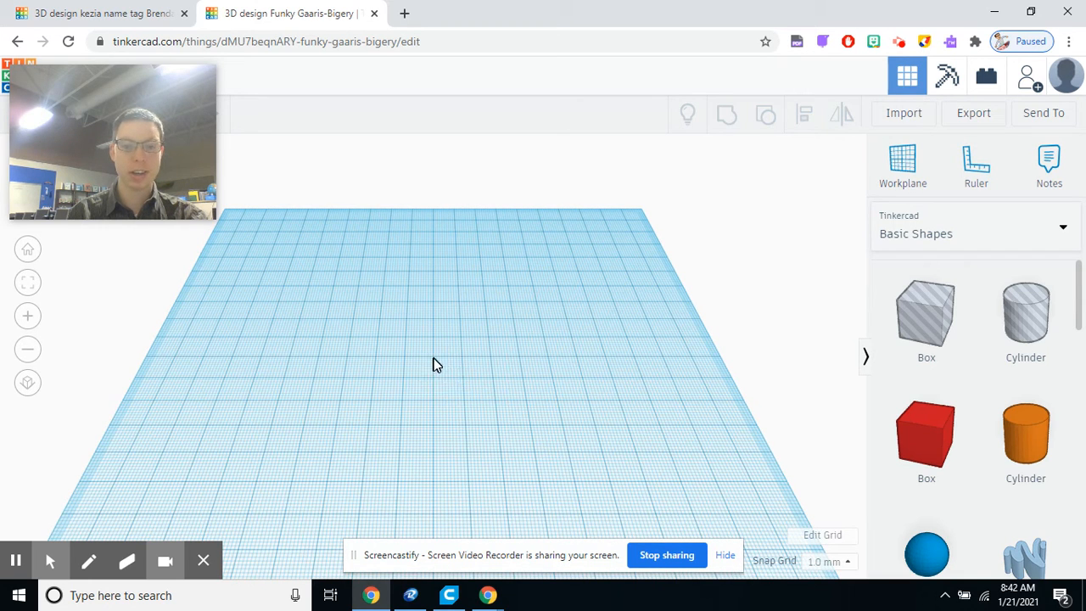
left_click(833, 560)
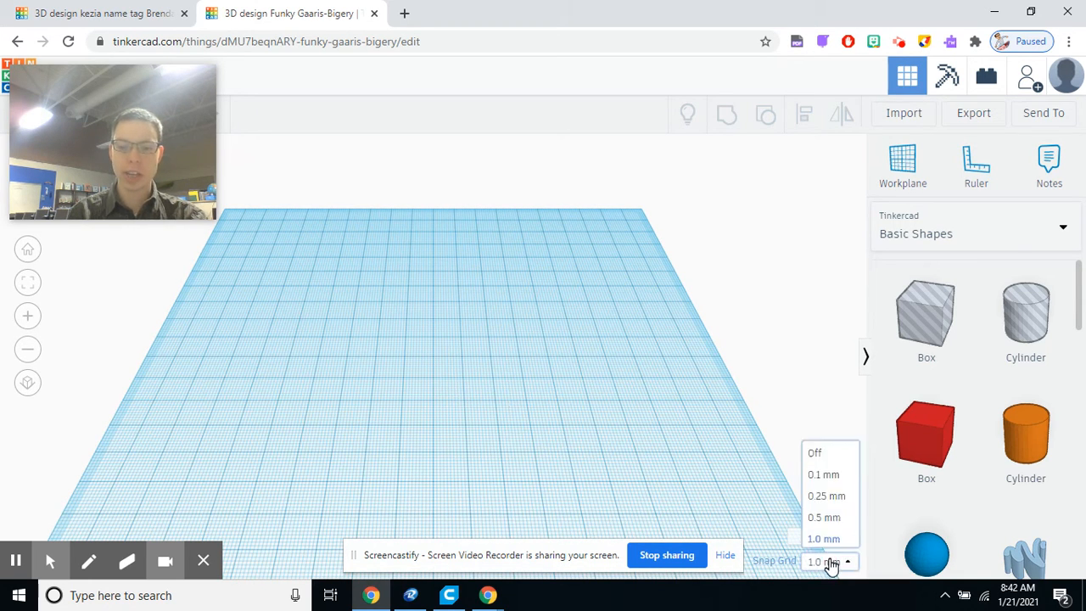
scroll(827, 519, "down", 1)
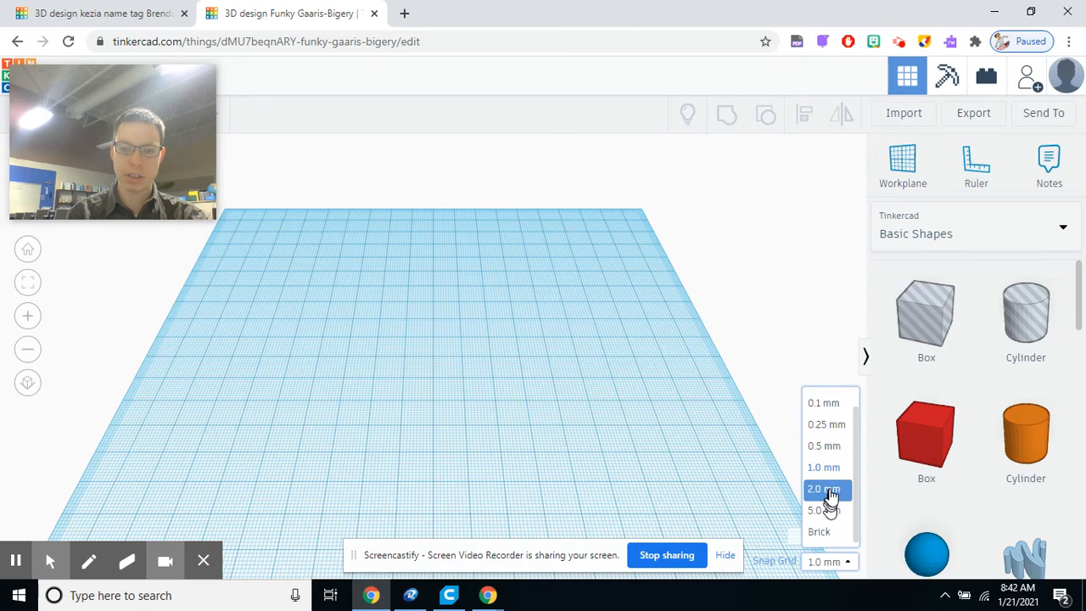
scroll(828, 432, "up", 1)
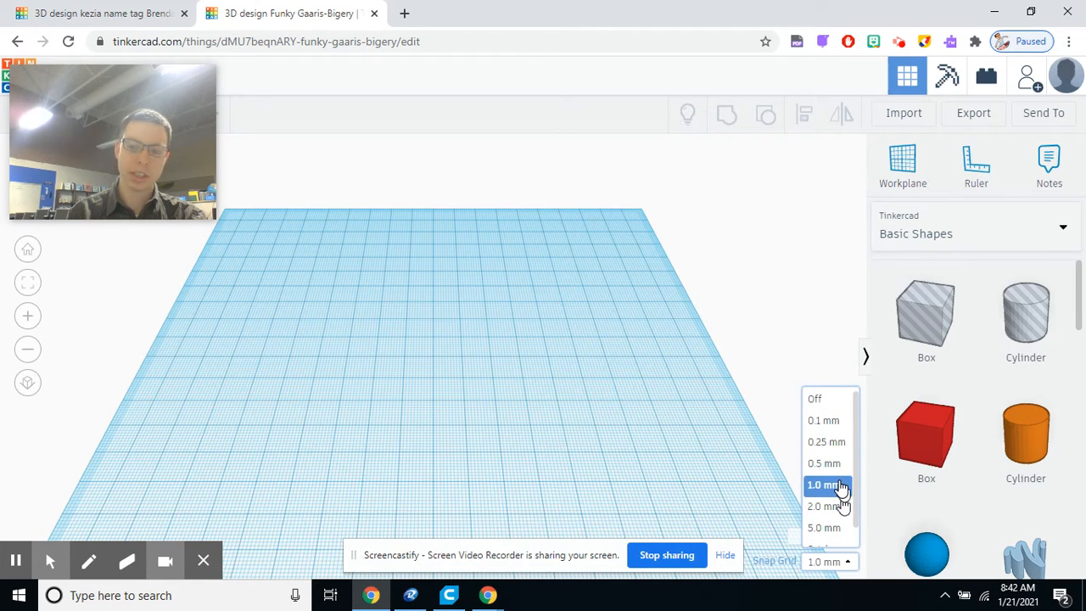
left_click(770, 310)
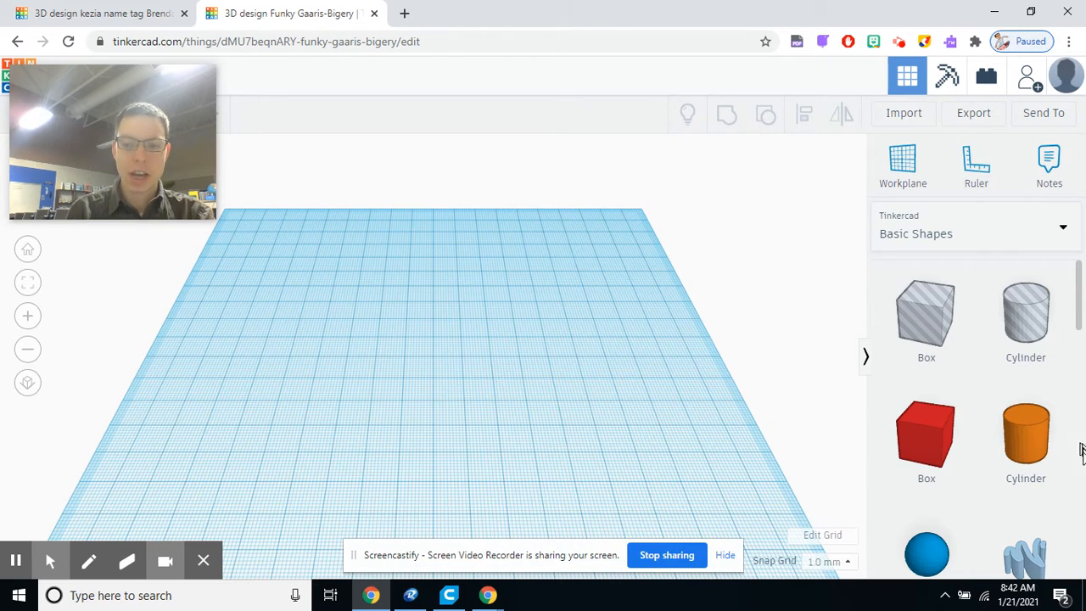
Step: Switch the shape library to Text and numbers and browse the letter shapes
left_click(953, 238)
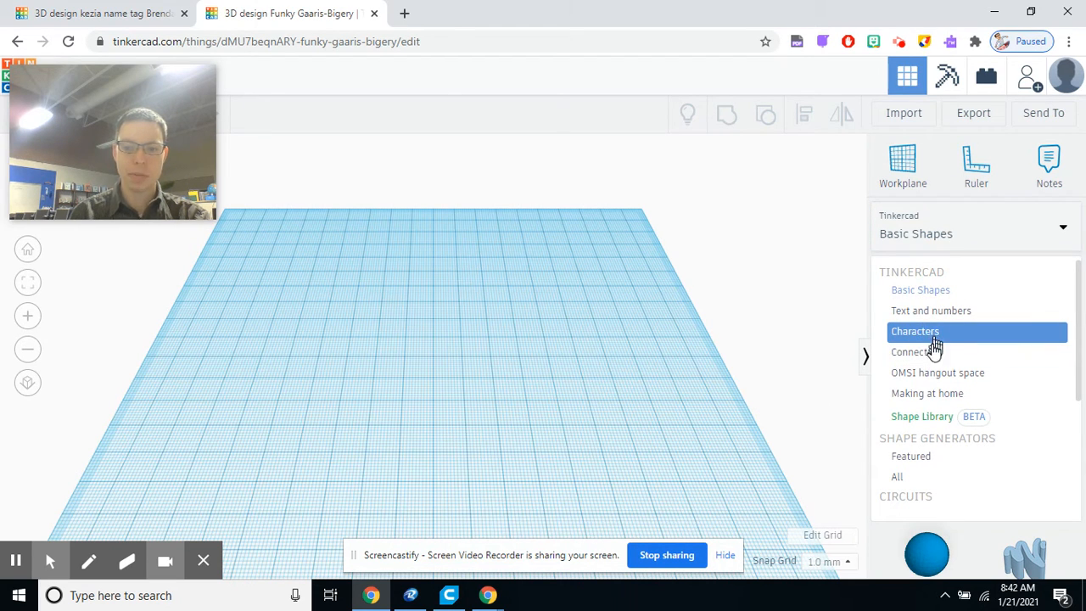
left_click(921, 241)
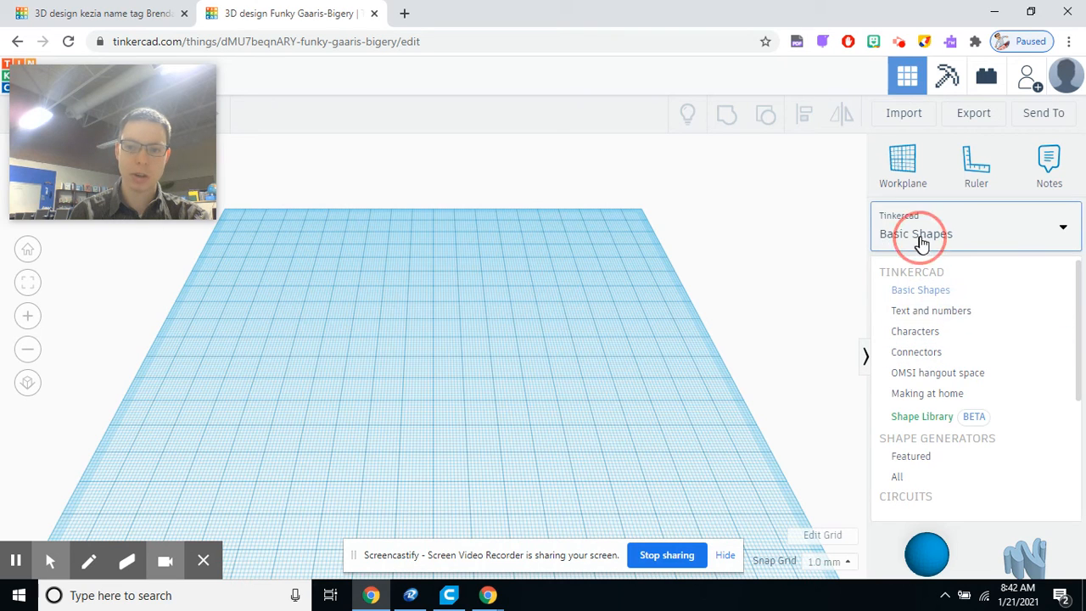
left_click(1016, 246)
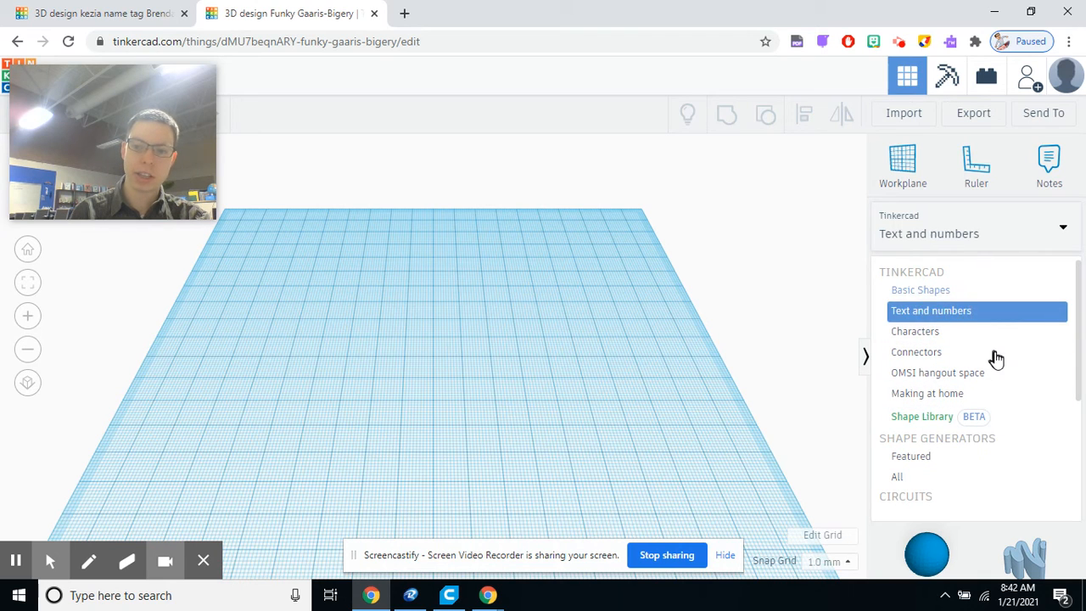
scroll(971, 454, "down", 1)
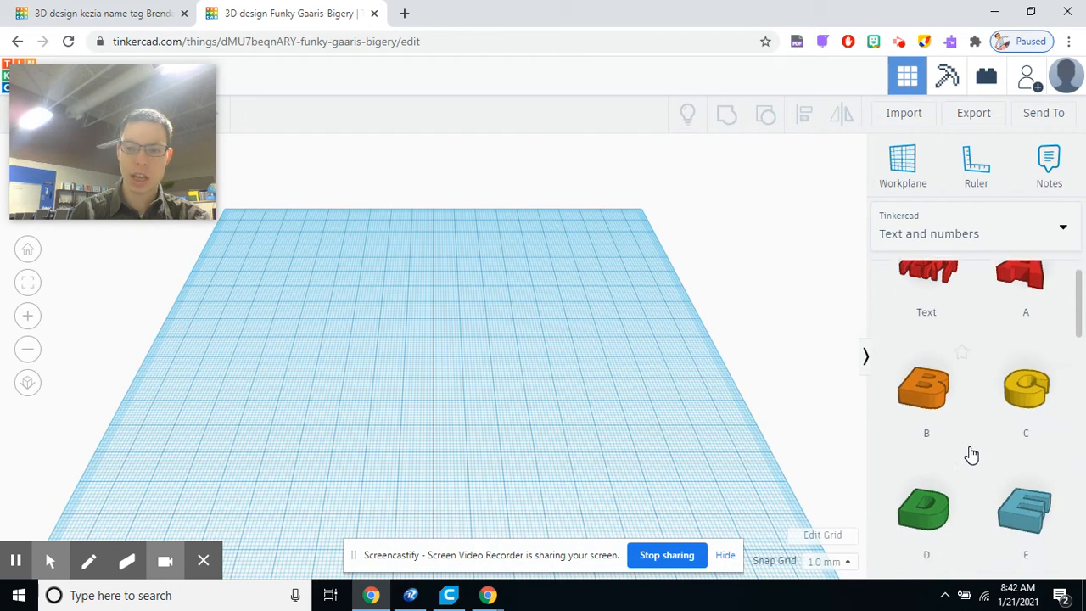
scroll(969, 445, "up", 1)
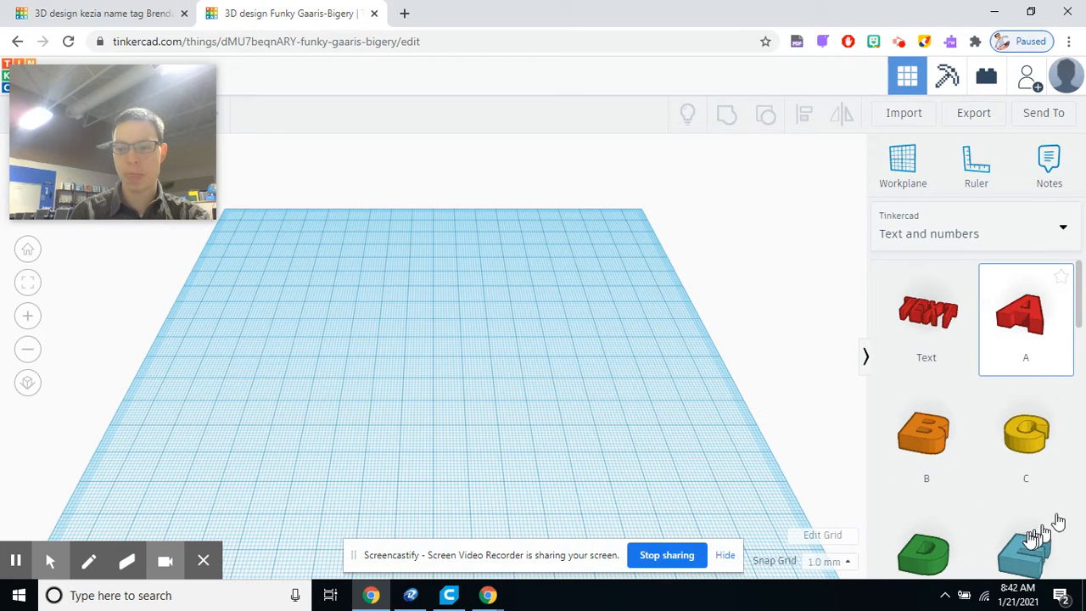
scroll(987, 472, "down", 5)
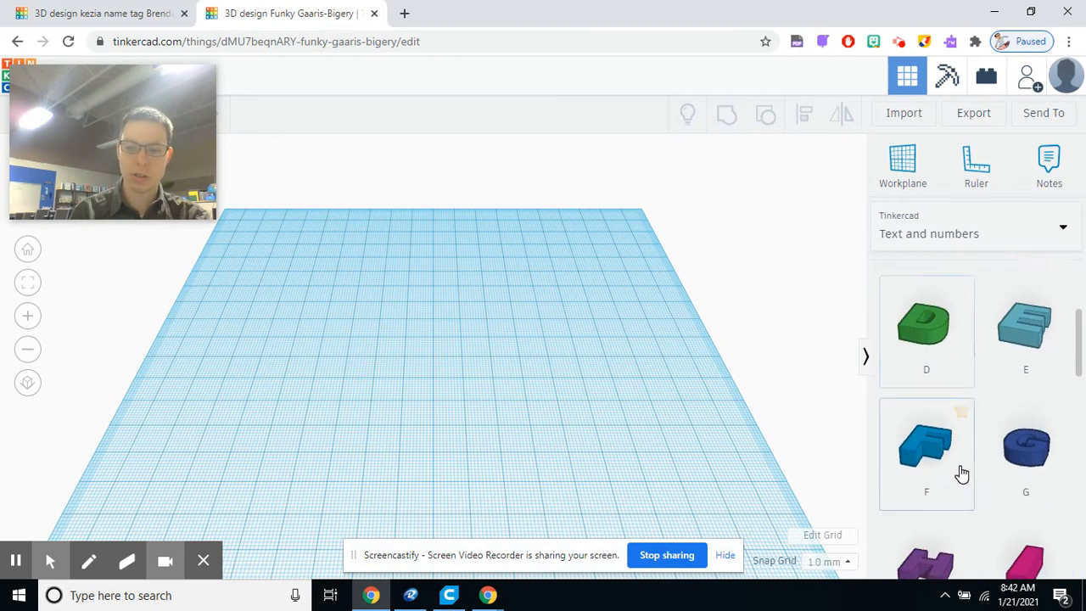
scroll(960, 462, "up", 6)
scroll(912, 407, "down", 1)
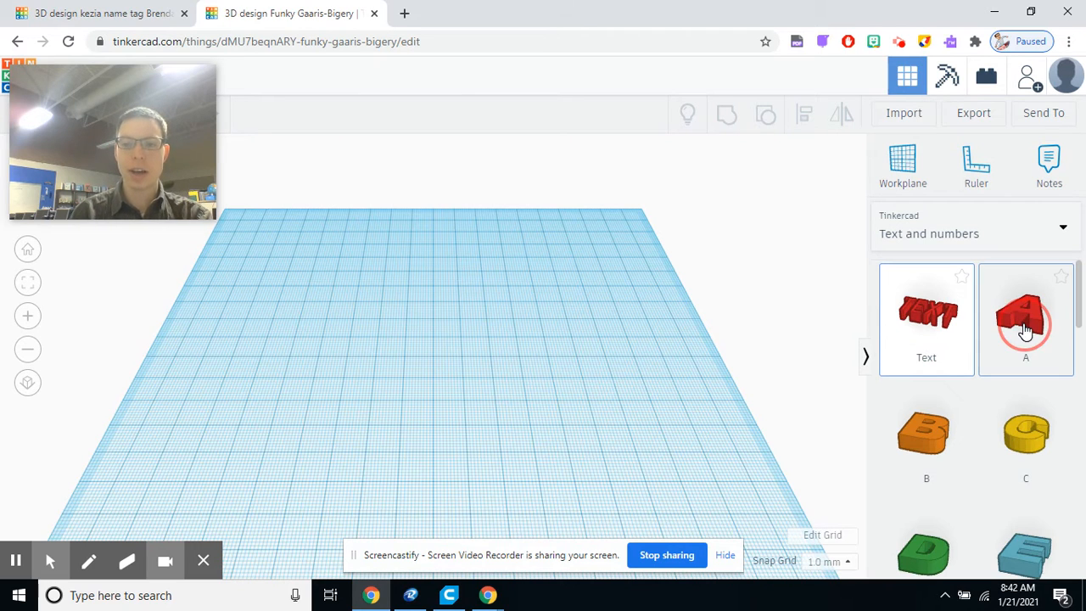
Step: Place the letters A, B and C side by side on the workplane
left_click_drag(1025, 329, 421, 373)
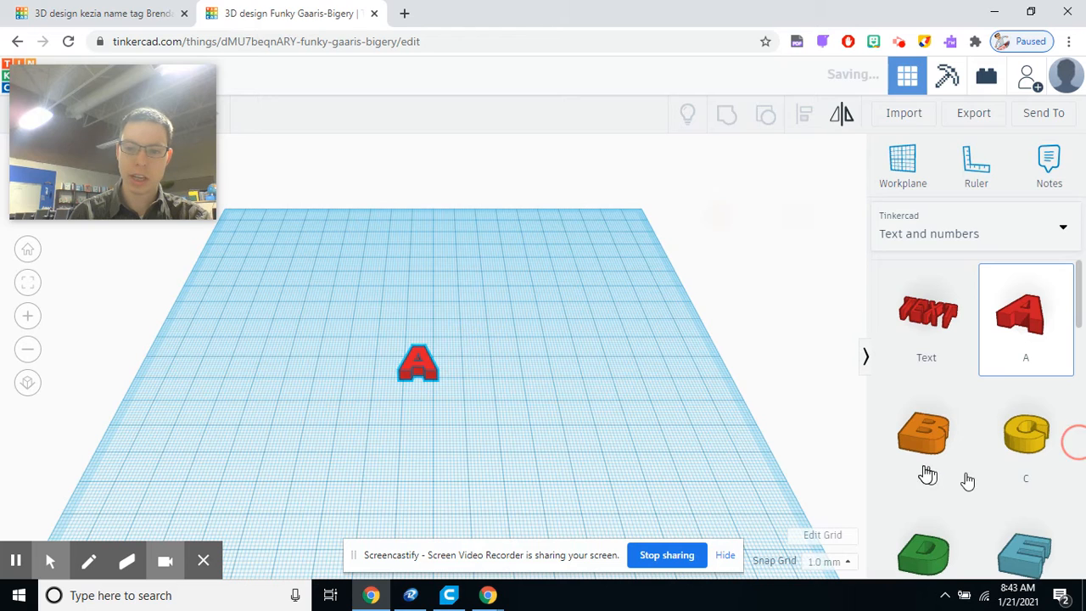
left_click_drag(924, 460, 456, 361)
left_click_drag(1001, 465, 509, 378)
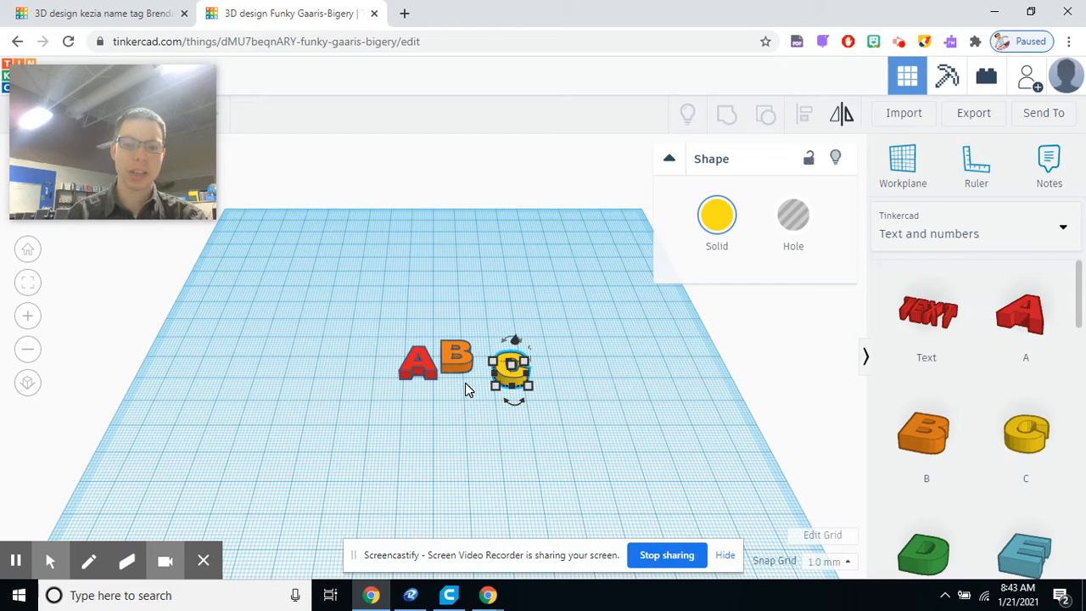
Step: Select the C letter to inspect its rotation and size handles, then deselect it
right_click_drag(465, 388, 512, 405)
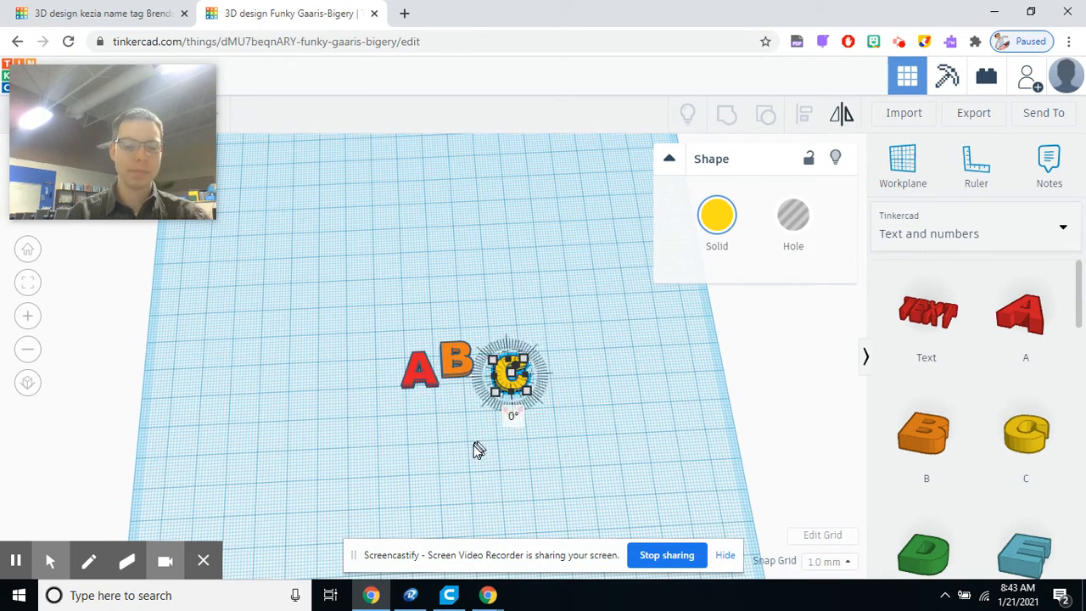
left_click(539, 440)
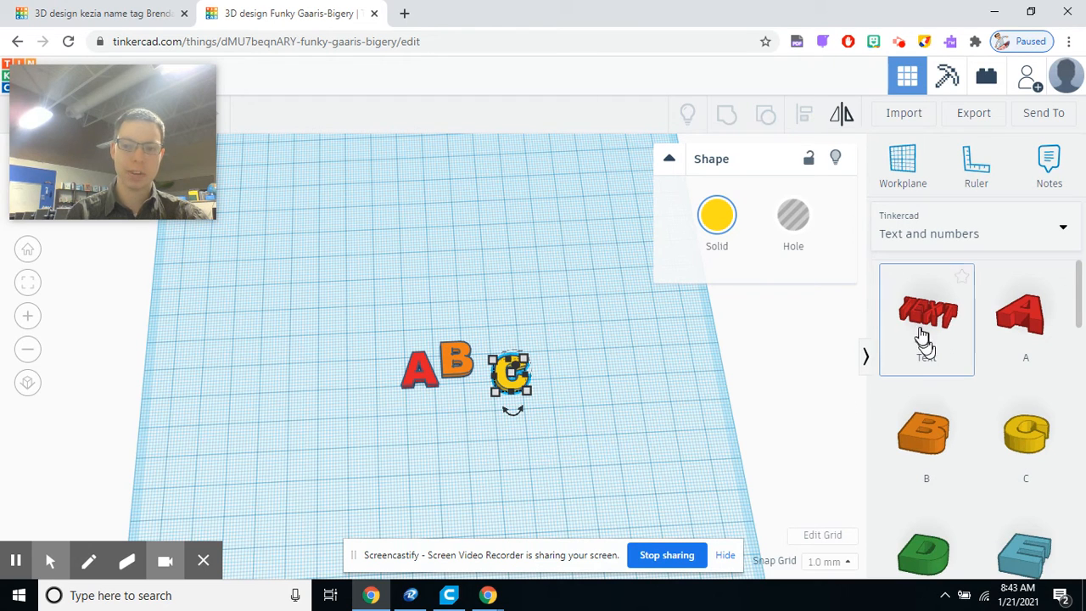
left_click(447, 439)
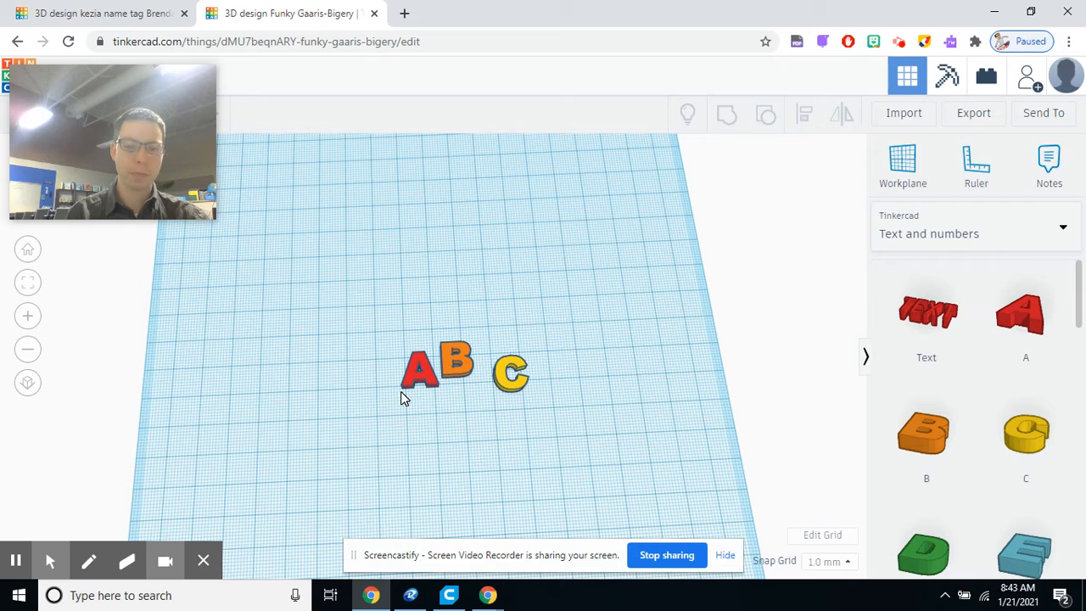
Step: Orbit and zoom the view to examine the three letters from different angles
left_click_drag(134, 155, 783, 211)
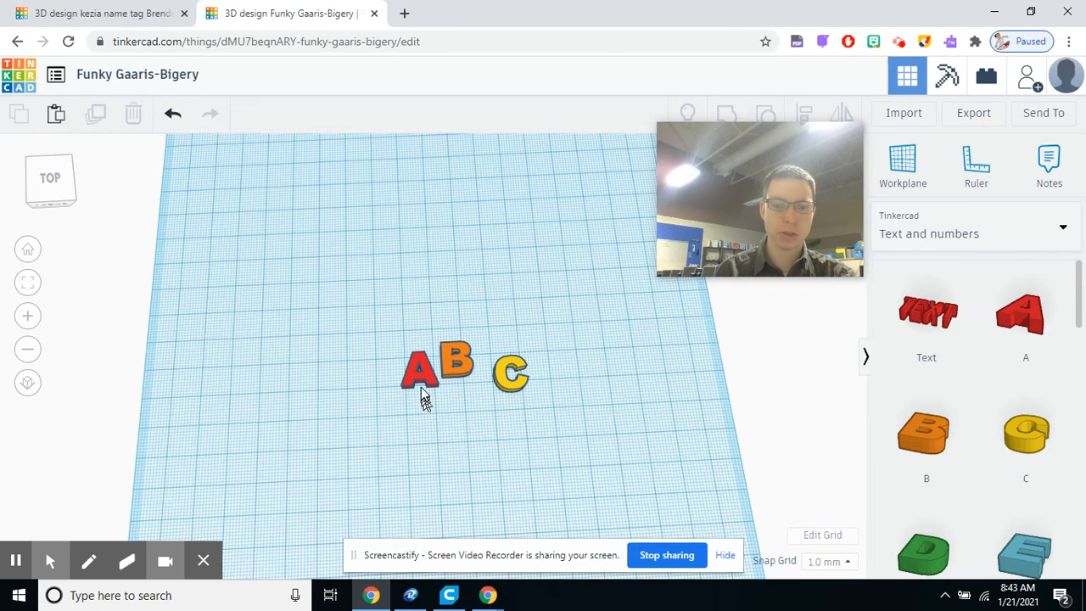
right_click_drag(424, 395, 465, 307)
scroll(454, 308, "up", 3)
scroll(436, 312, "down", 7)
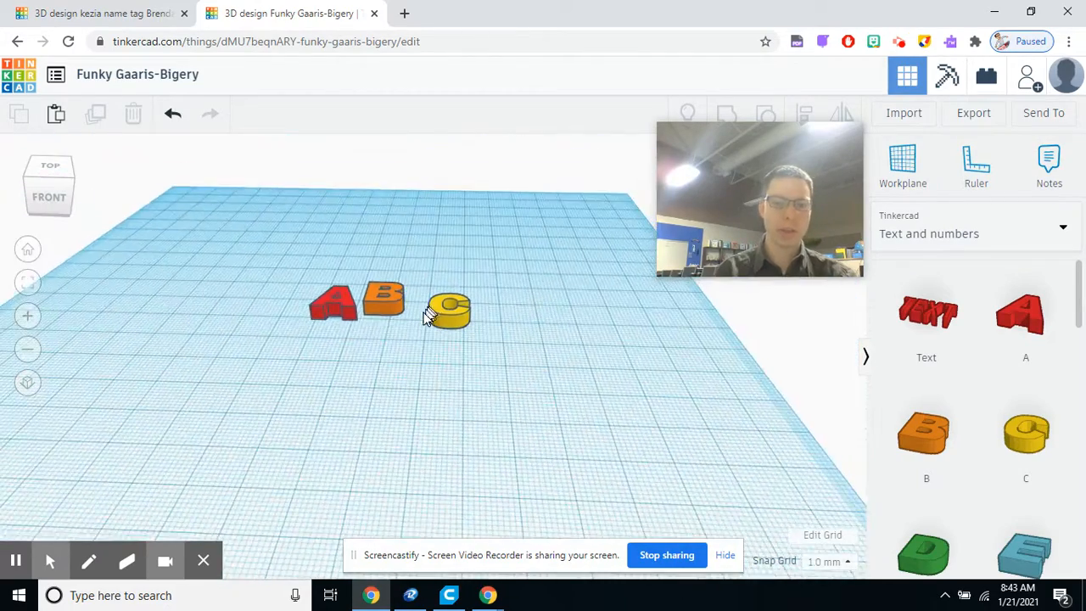
middle_click_drag(379, 382, 532, 416)
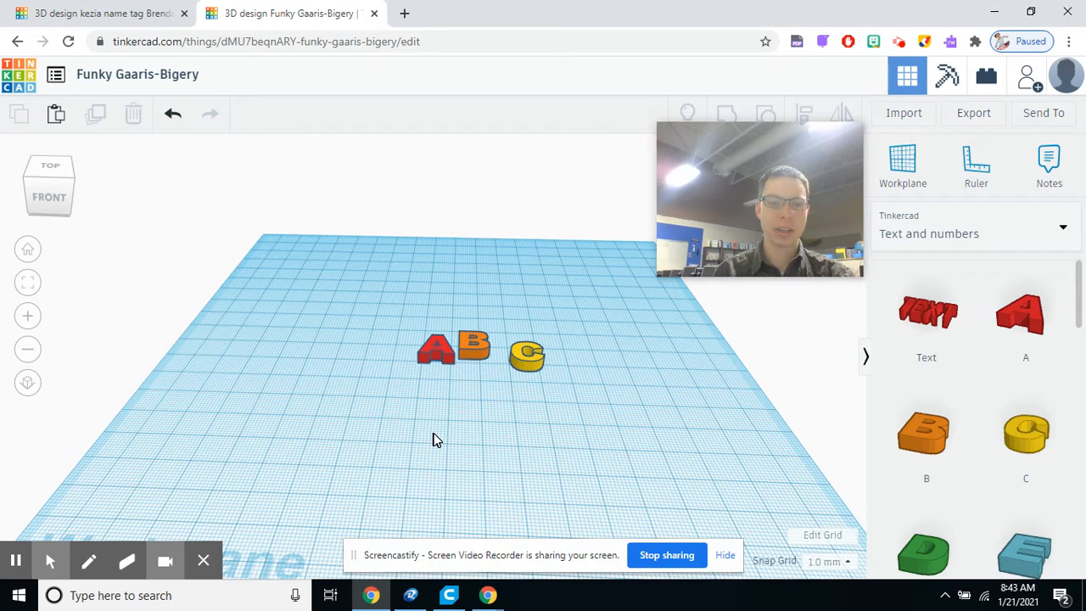
middle_click_drag(559, 405, 498, 405)
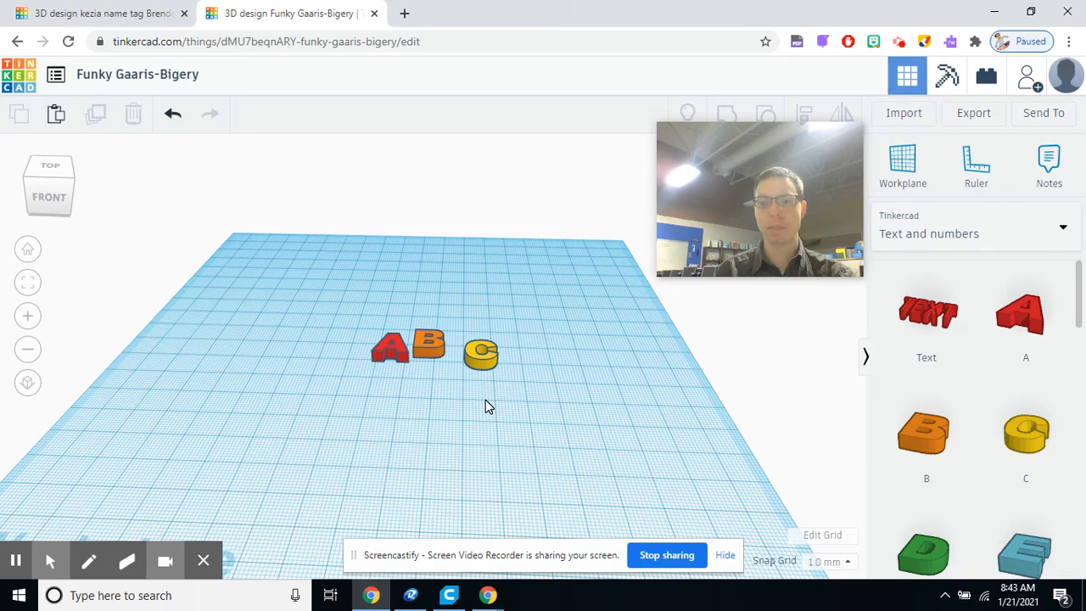
right_click_drag(485, 402, 476, 429)
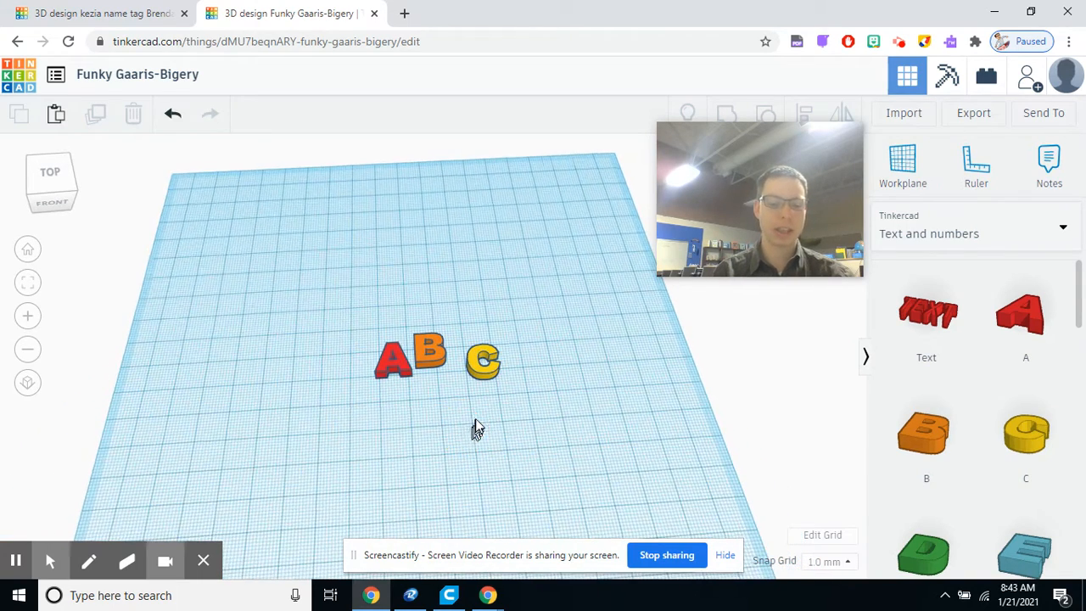
Step: Orbit the view and switch between the top, back and front views with the view cube
middle_click_drag(480, 412, 459, 390)
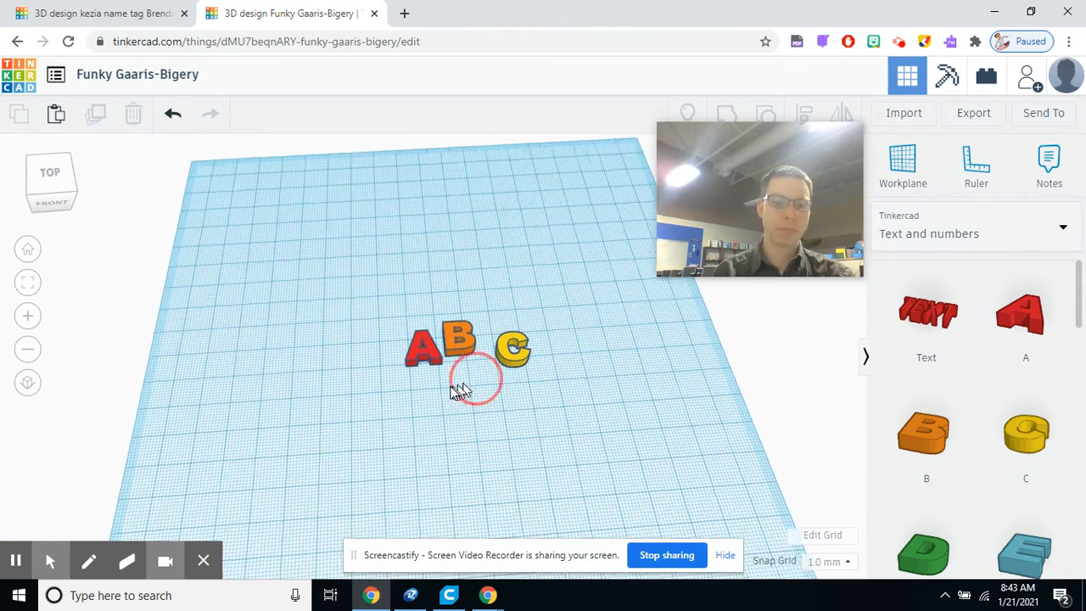
right_click_drag(459, 390, 441, 356)
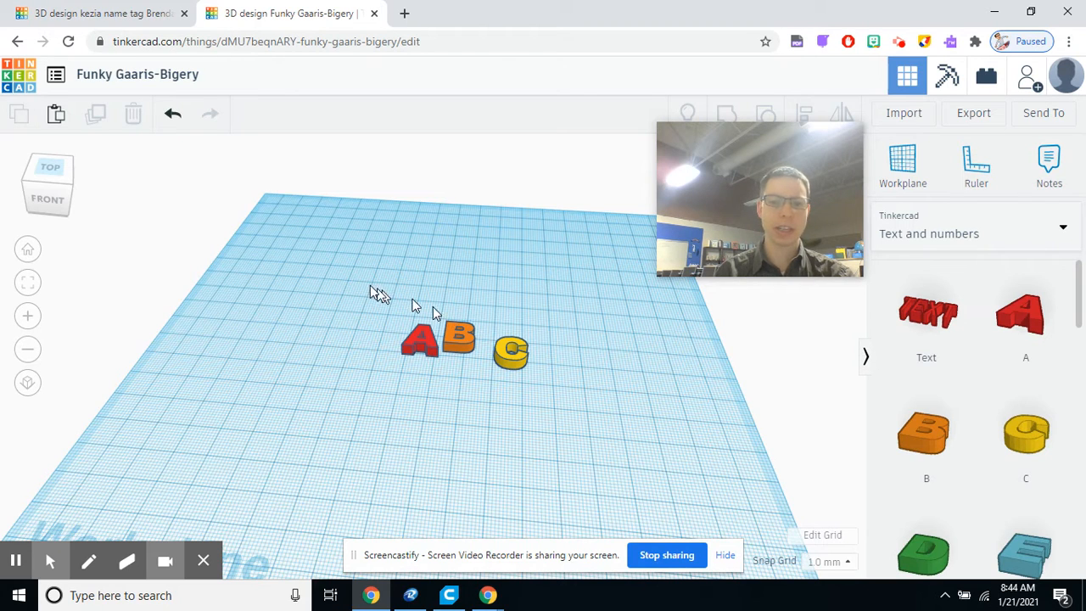
left_click(53, 177)
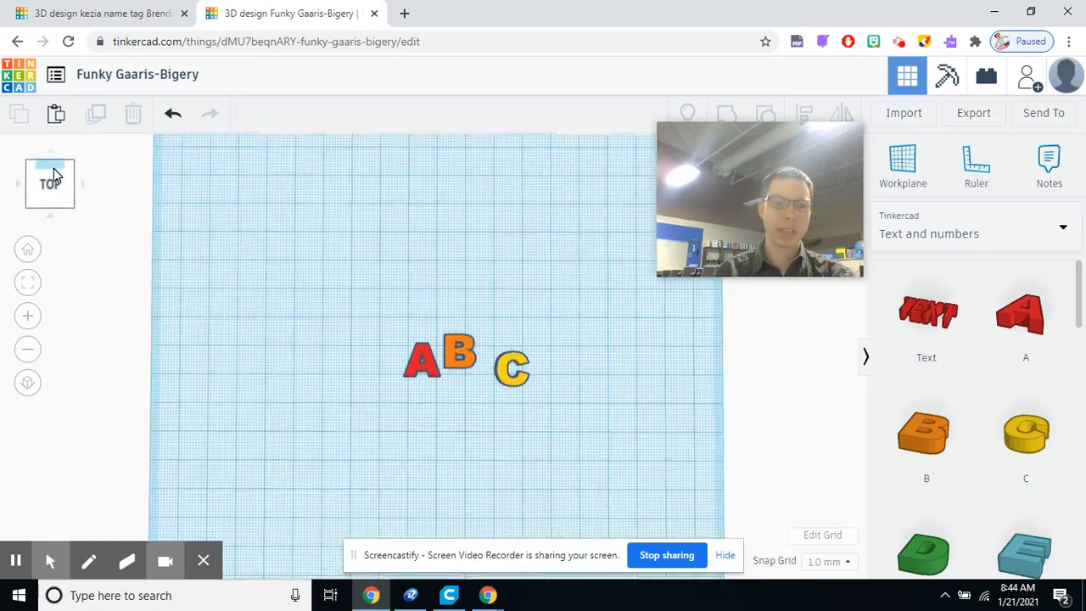
left_click(59, 170)
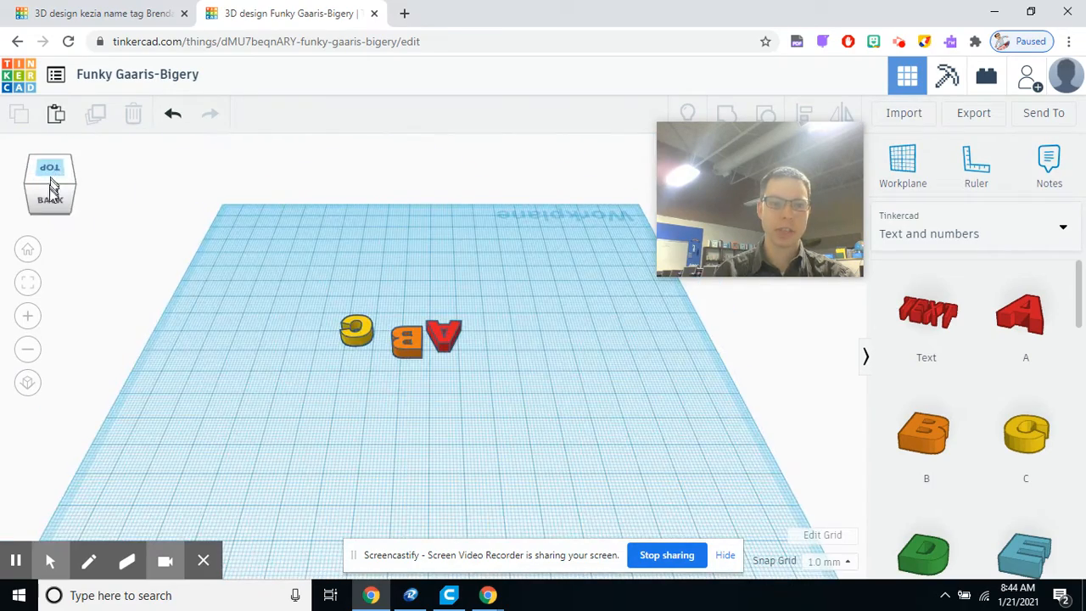
left_click(58, 170)
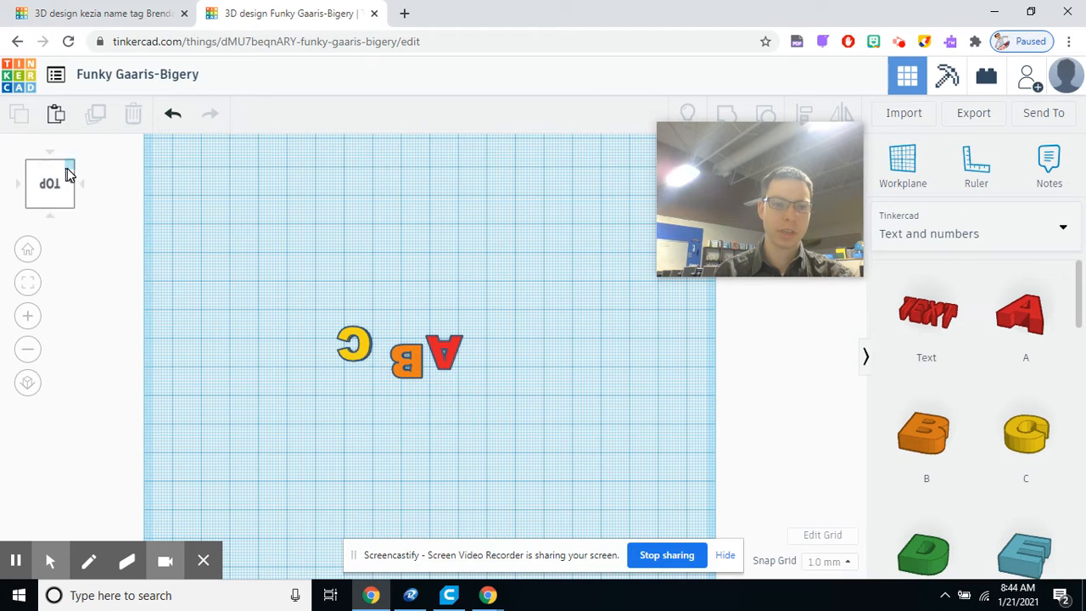
left_click(50, 169)
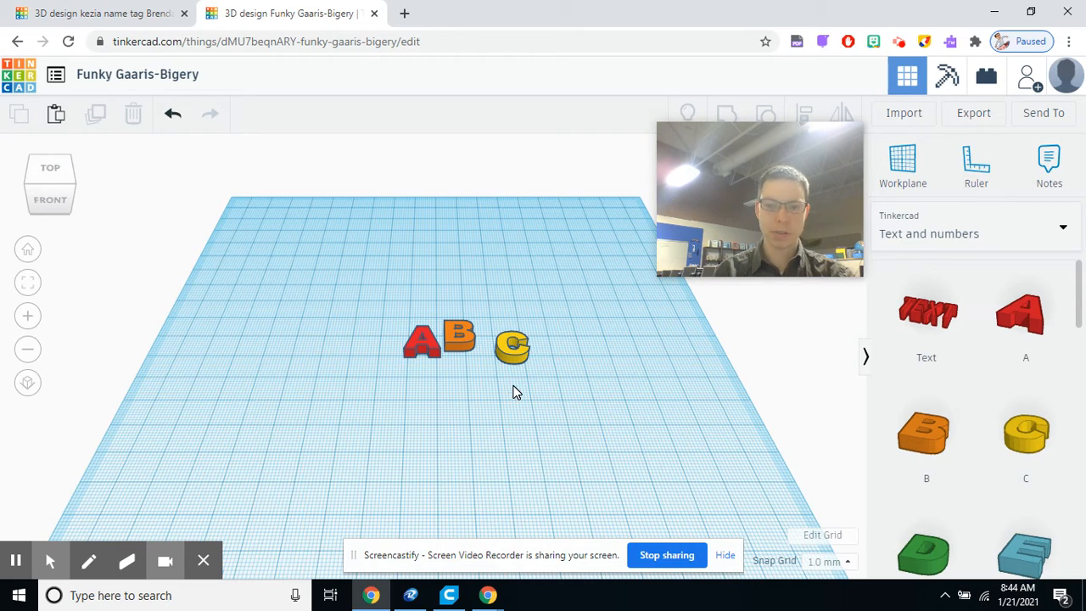
Step: Zoom in and out and orbit around the three letters to examine them closely
scroll(514, 389, "up", 3)
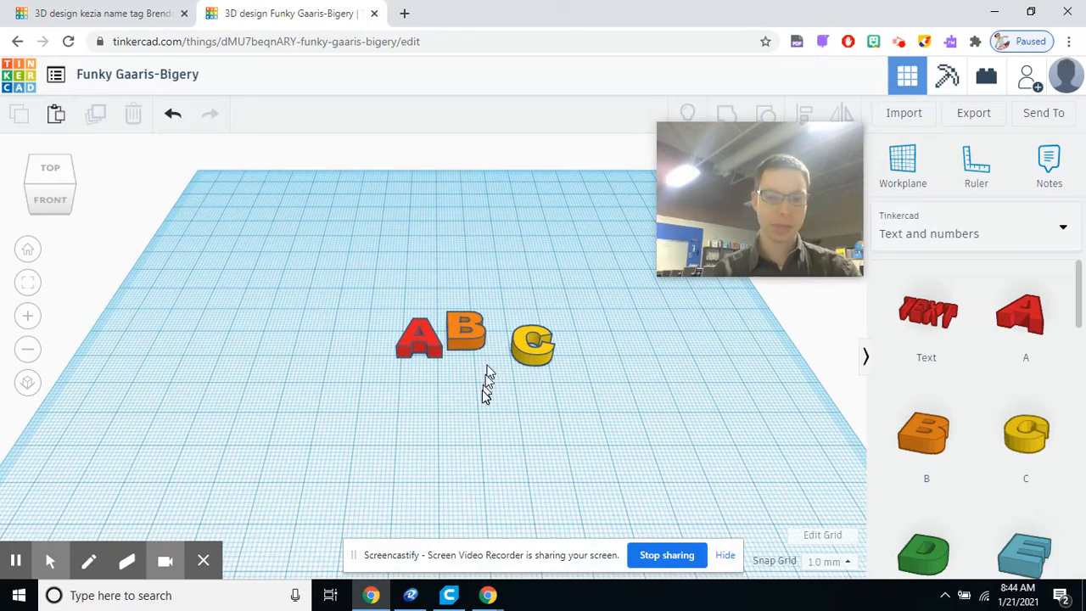
scroll(480, 383, "down", 3)
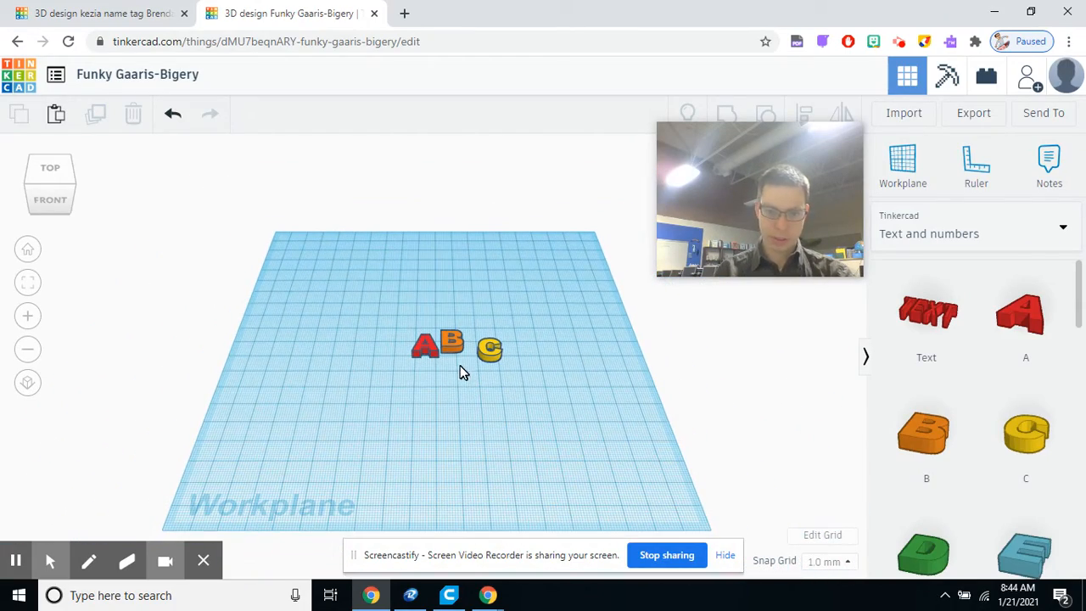
scroll(452, 342, "up", 5)
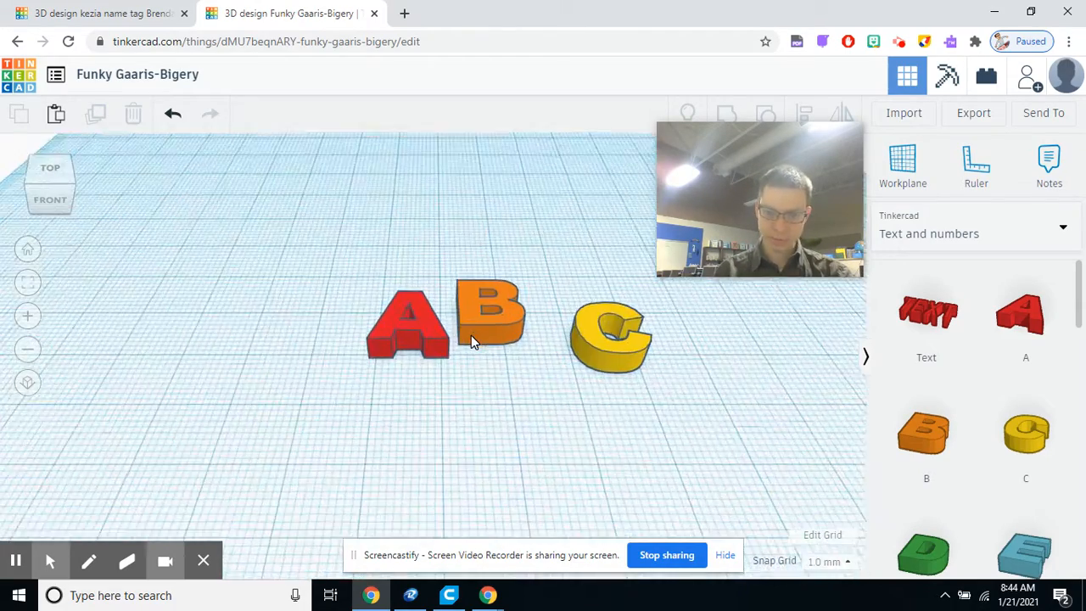
scroll(489, 322, "down", 5)
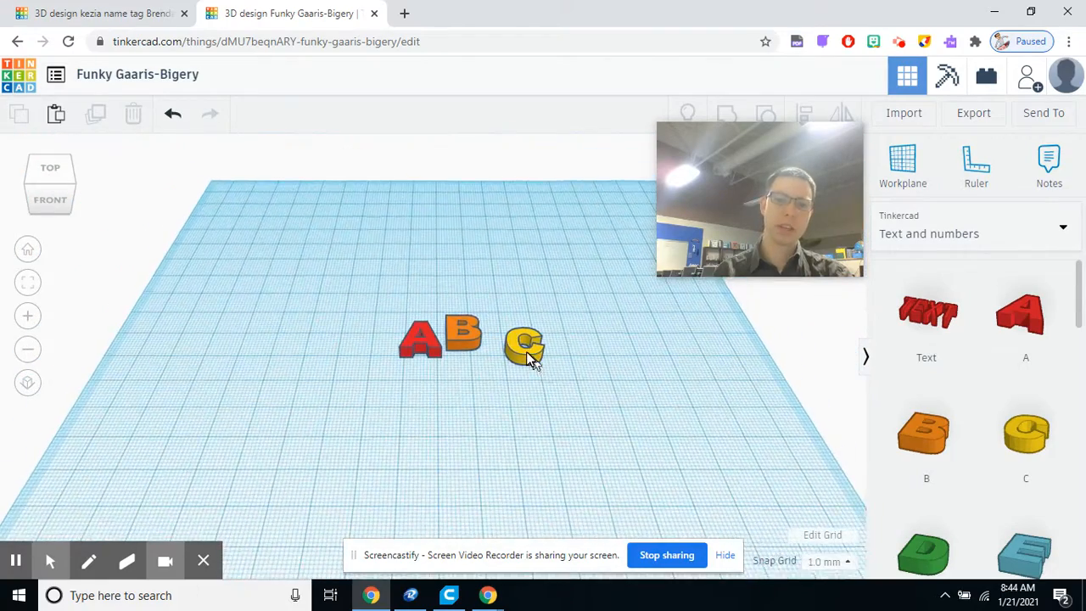
scroll(529, 351, "up", 4)
scroll(568, 349, "down", 6)
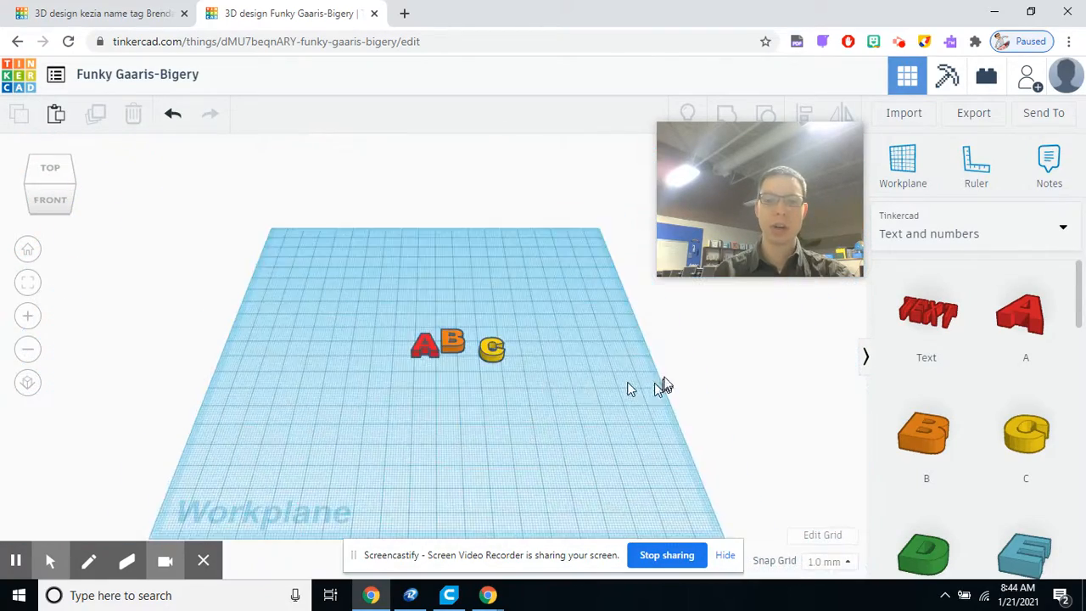
scroll(386, 348, "up", 5)
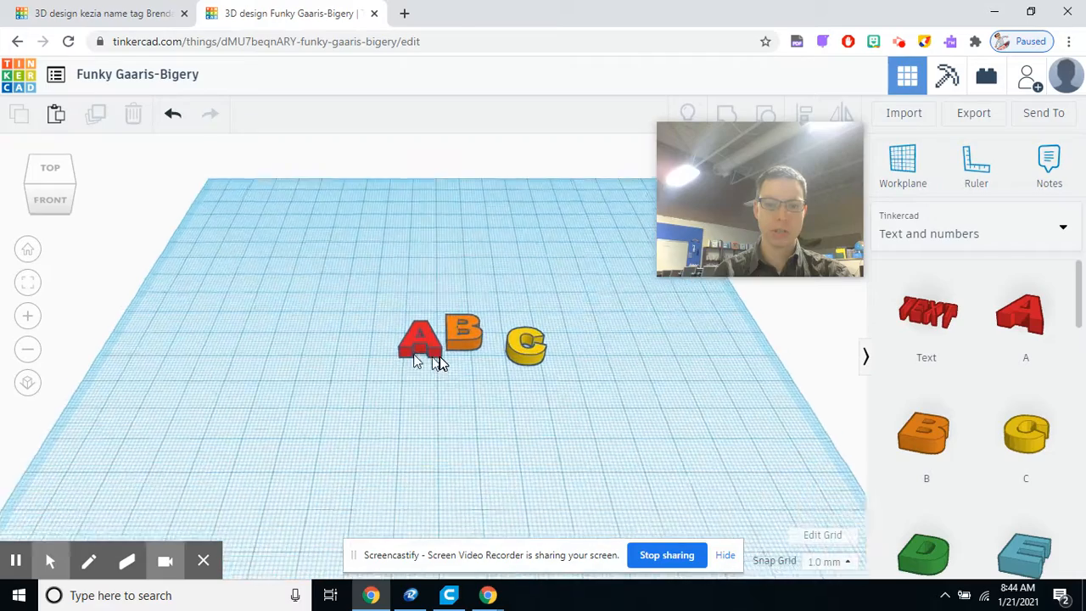
scroll(434, 346, "down", 6)
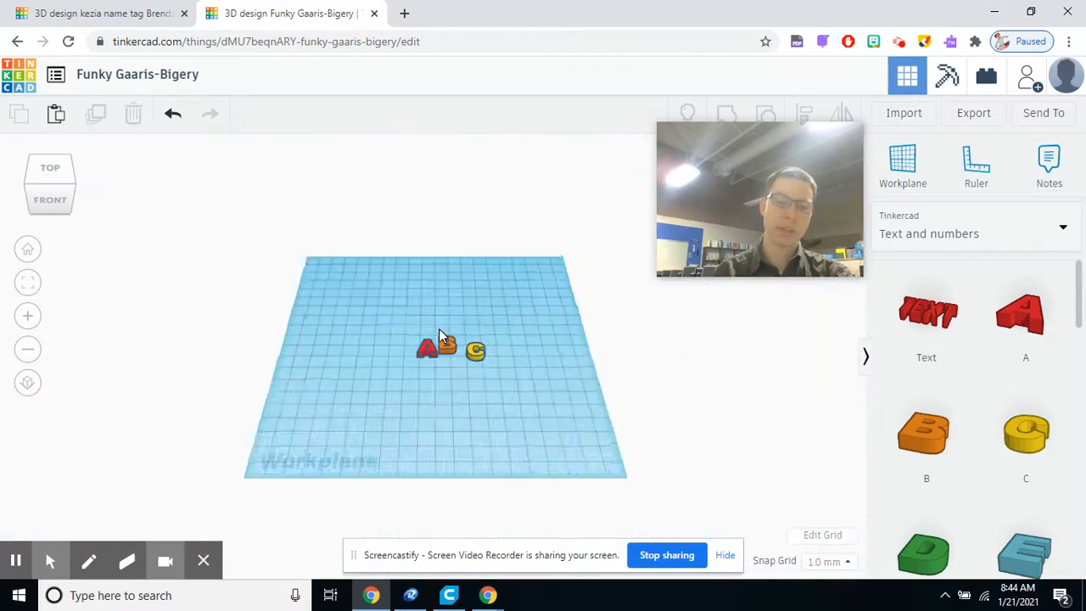
scroll(449, 359, "up", 5)
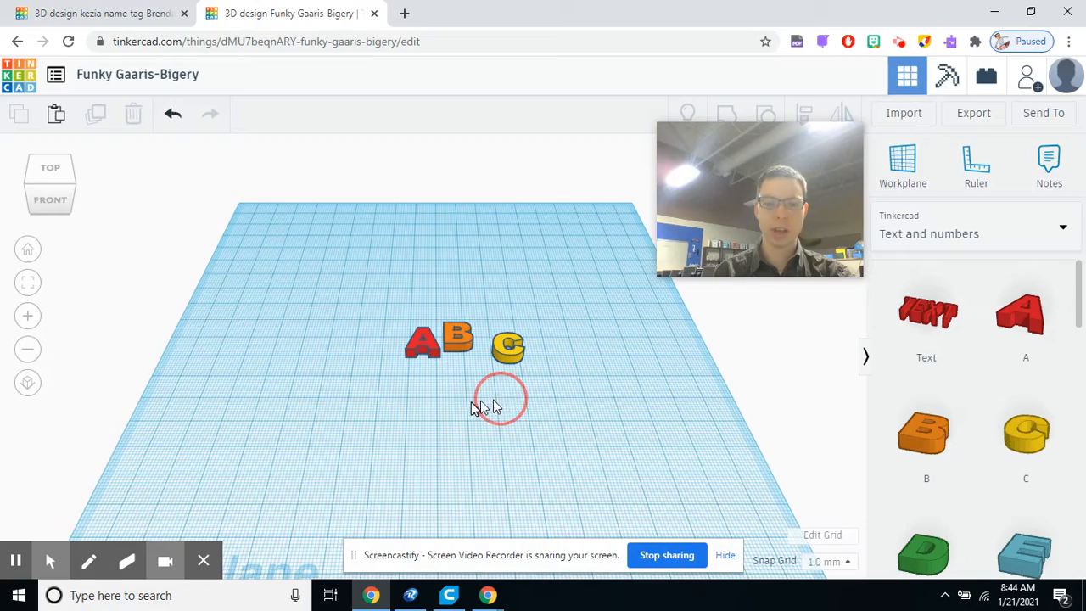
right_click_drag(473, 407, 521, 412)
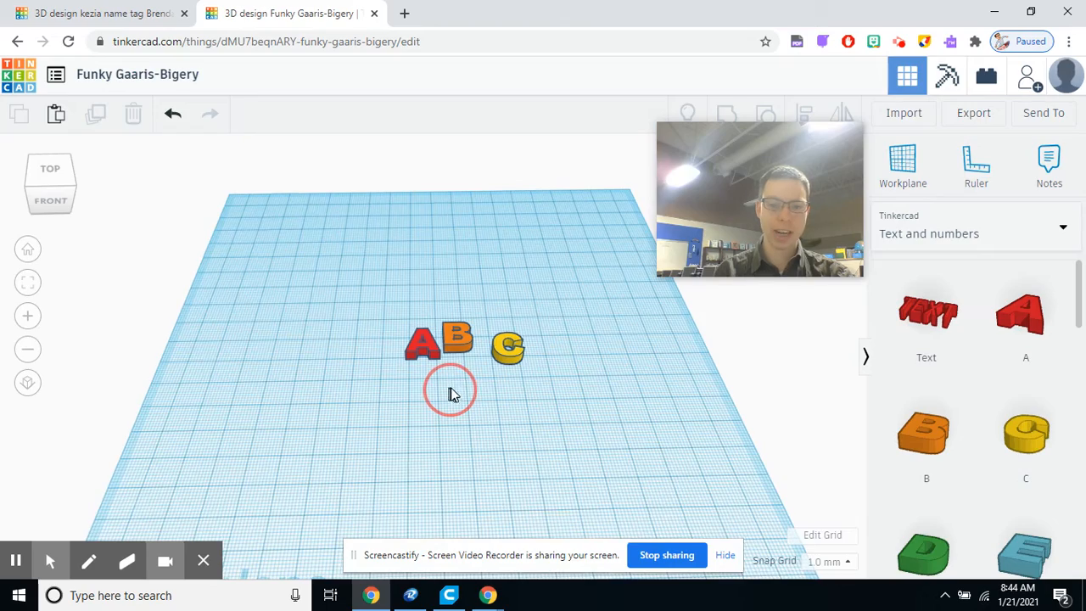
right_click_drag(452, 395, 401, 400, "shift")
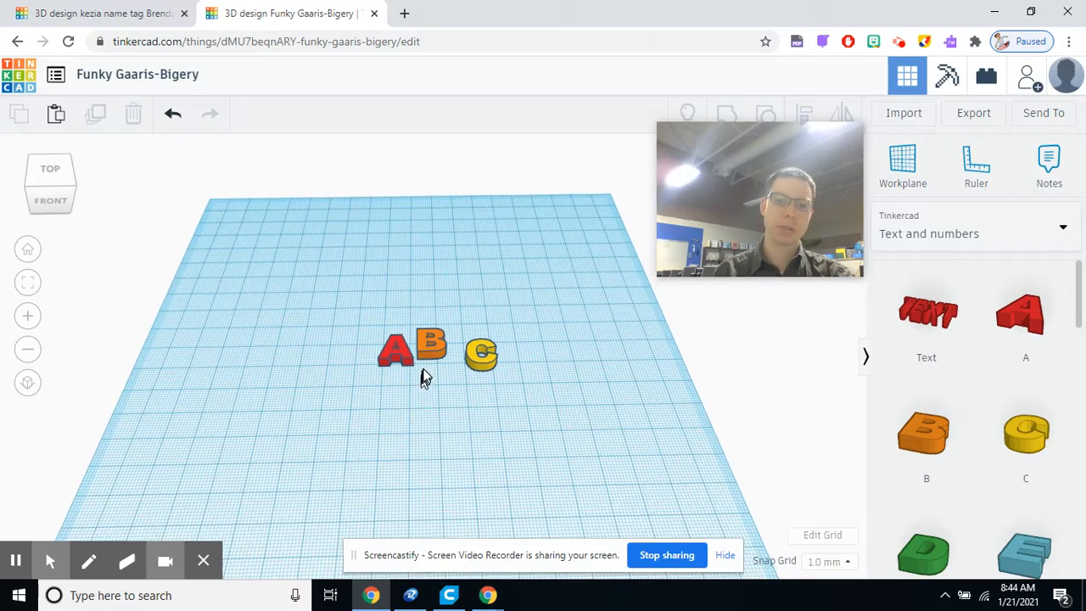
scroll(407, 368, "up", 5)
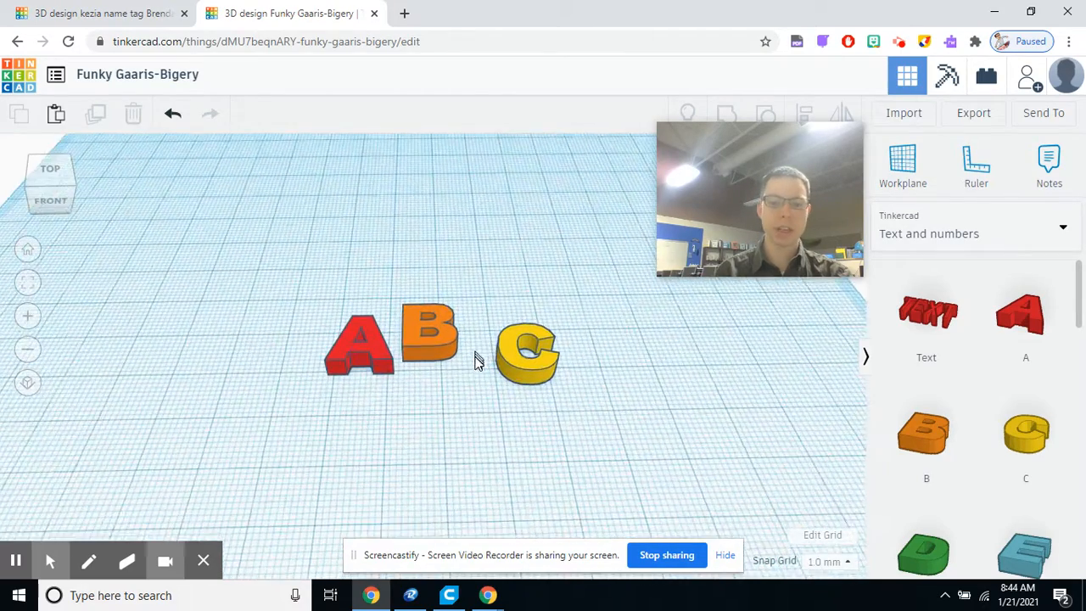
Step: Select the B letter and nudge it slightly on the workplane in top view
right_click_drag(477, 363, 517, 365)
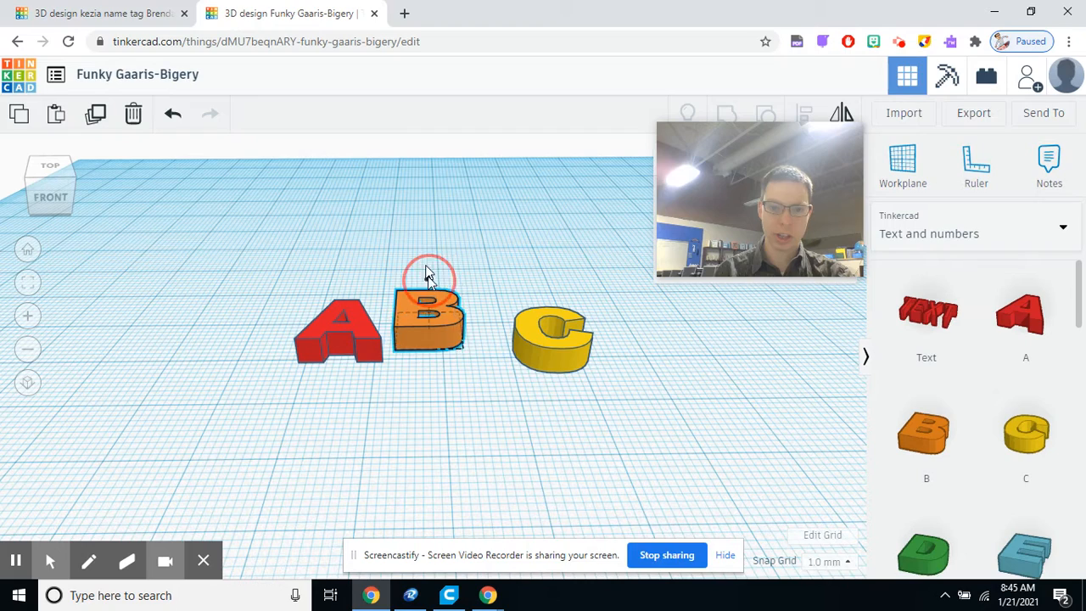
mouse_move(427, 275)
left_mouse_down()
mouse_move(417, 182)
mouse_move(422, 304)
mouse_move(420, 290)
left_mouse_up()
right_click_drag(484, 235, 501, 353)
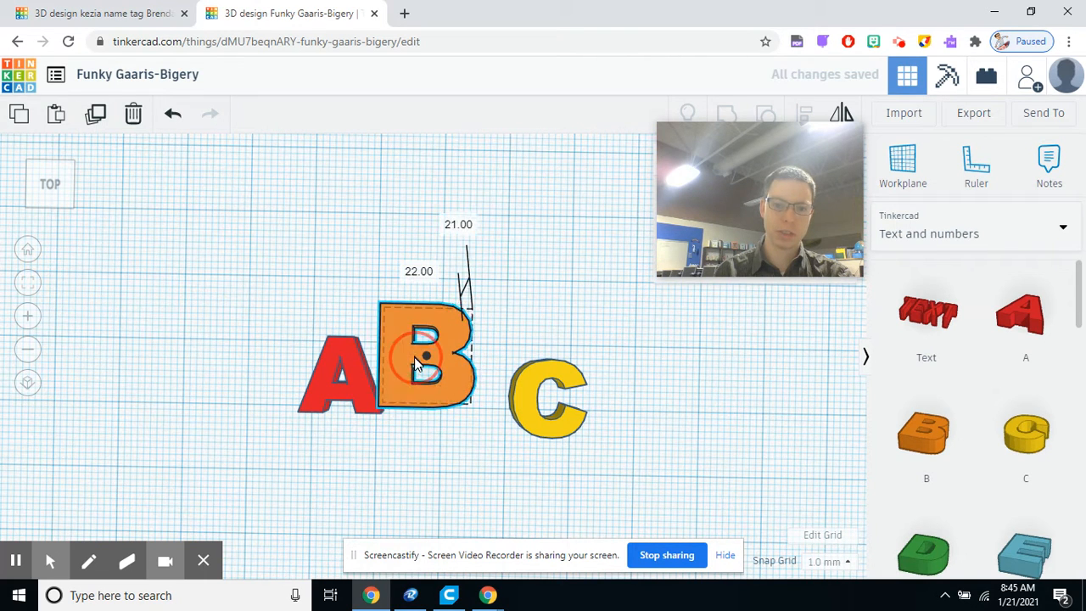
left_click_drag(419, 346, 424, 354)
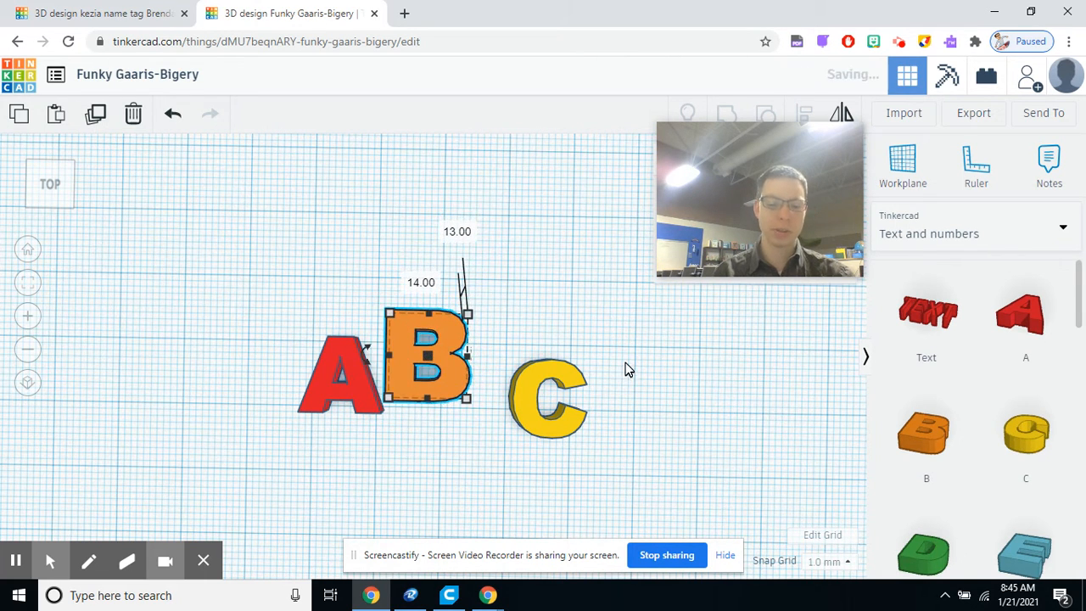
Step: Orbit, zoom and switch to top view to look over the letters again
right_click_drag(526, 460, 517, 365)
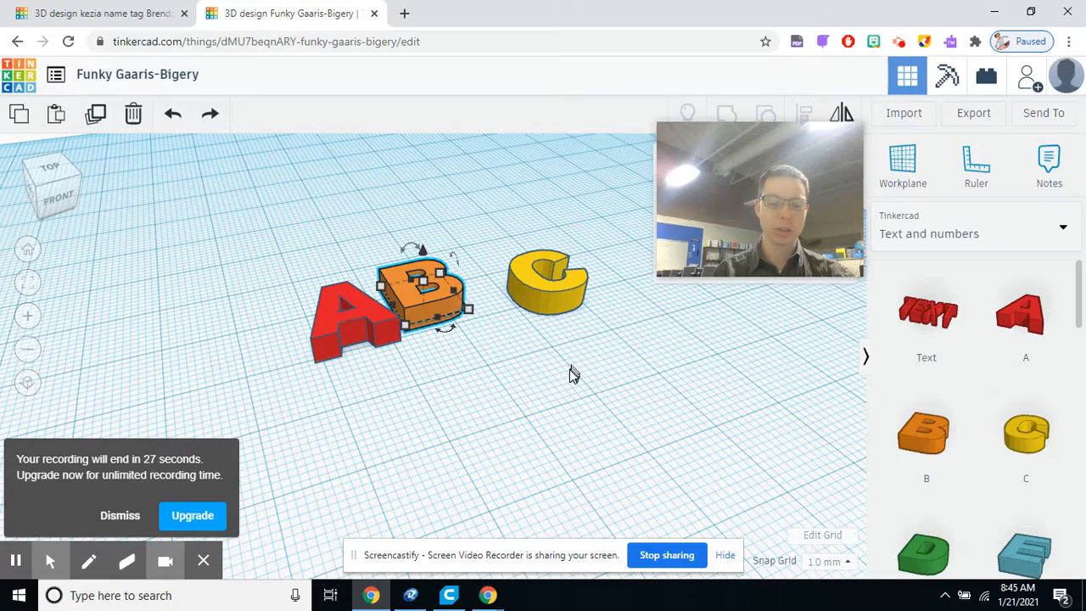
right_click_drag(384, 424, 501, 438)
scroll(449, 434, "down", 4)
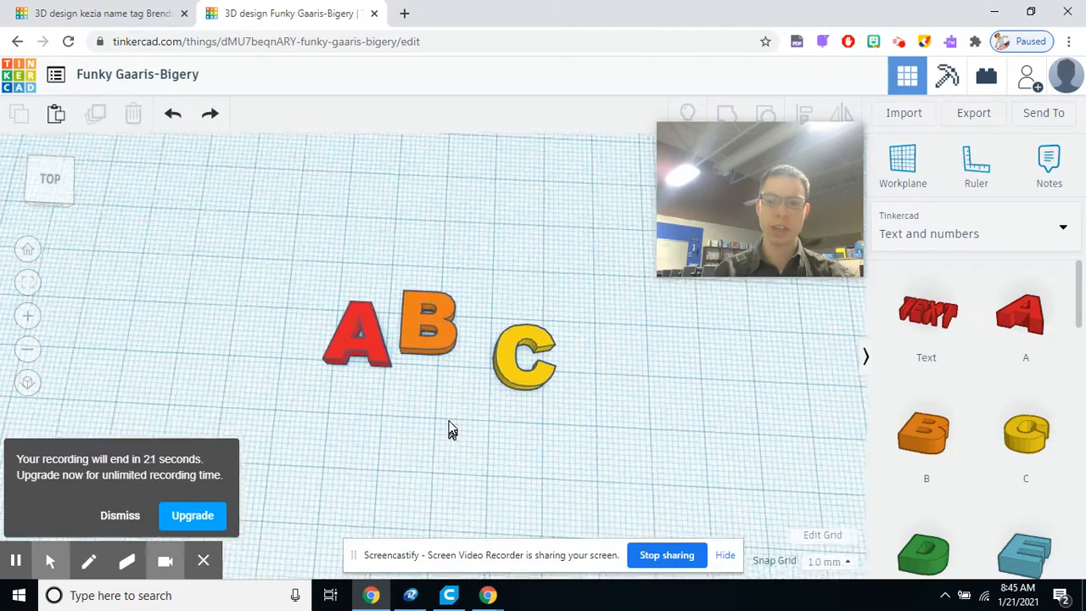
scroll(453, 407, "up", 2)
right_click_drag(453, 407, 510, 386)
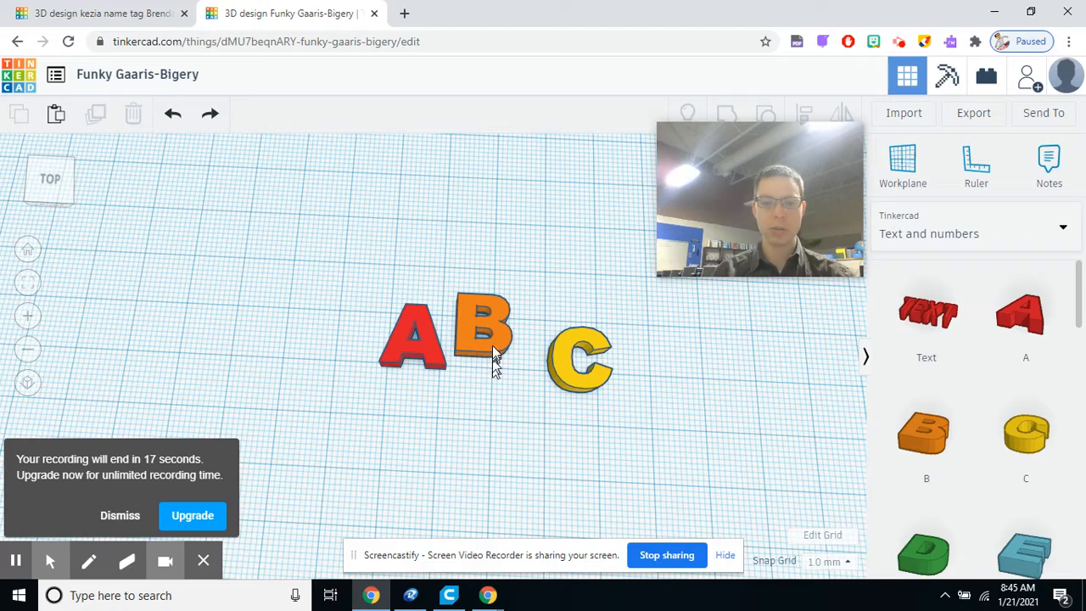
Step: Select the B letter and start repositioning it between the A and C
left_click(493, 348)
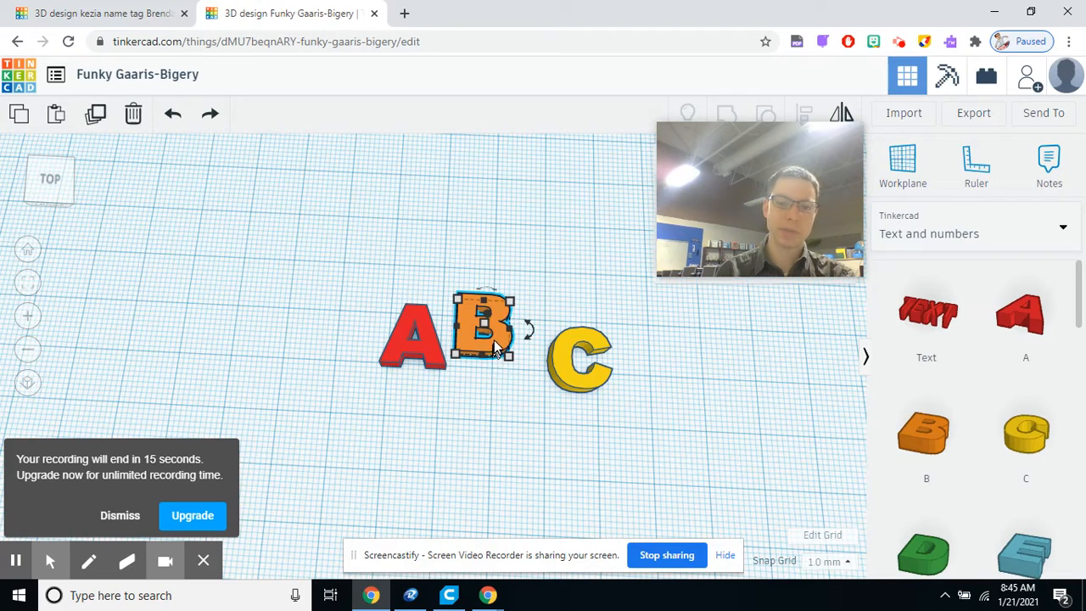
mouse_move(493, 347)
right_mouse_down()
mouse_move(480, 398)
mouse_move(504, 344)
mouse_move(501, 363)
right_mouse_up()
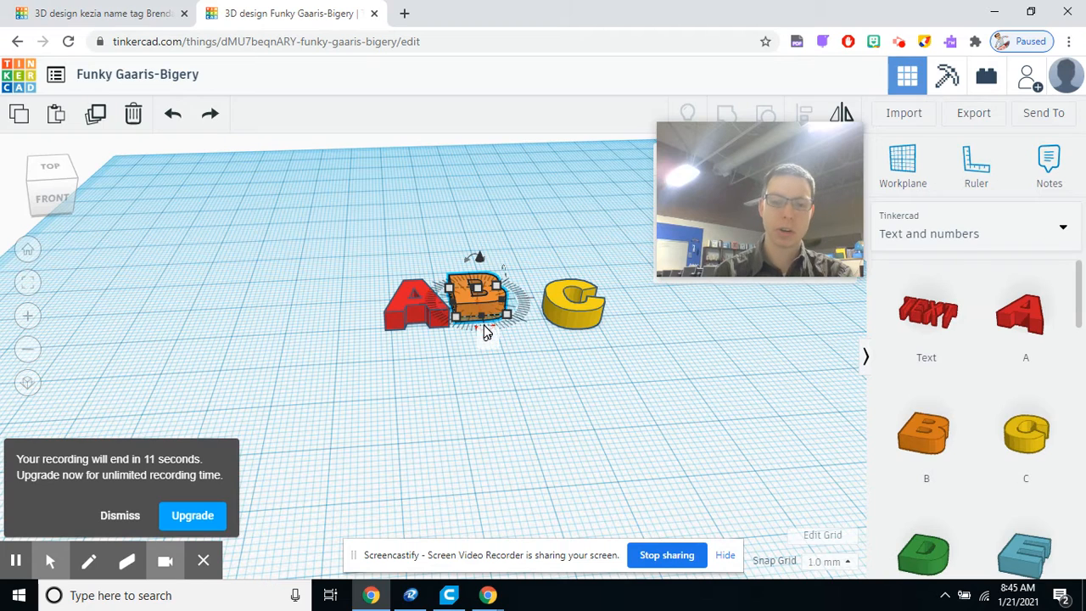